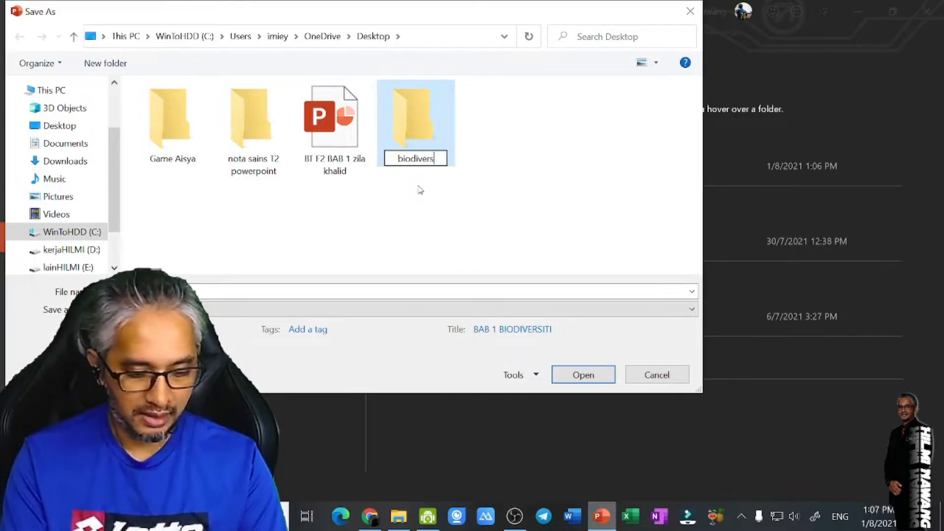
Name the new desktop folder "biodiversiti" and open it as the save location.
key("BackSpace")
type("iti")
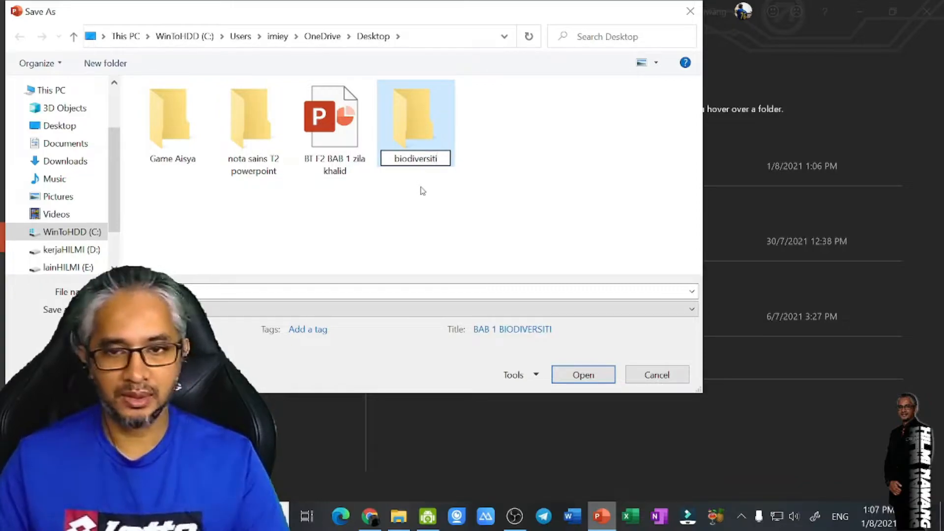
left_click(422, 191)
left_click(415, 142)
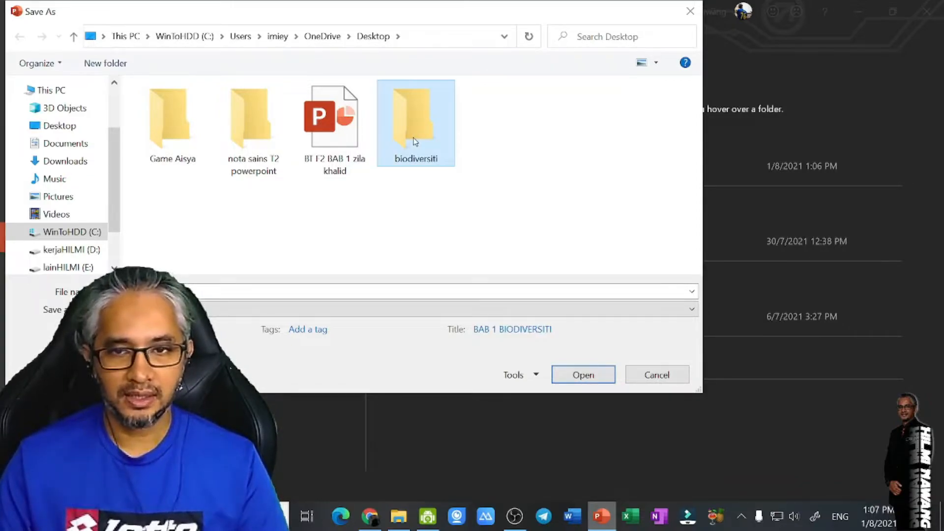
double_click(416, 141)
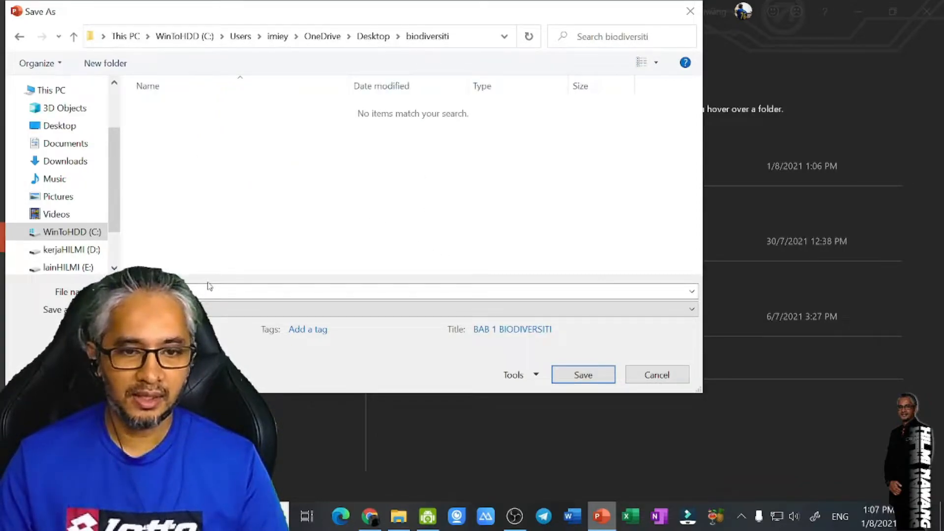
Export all slides of the presentation into the biodiversiti folder in JPEG File Interchange Format.
left_click_drag(263, 16, 458, 14)
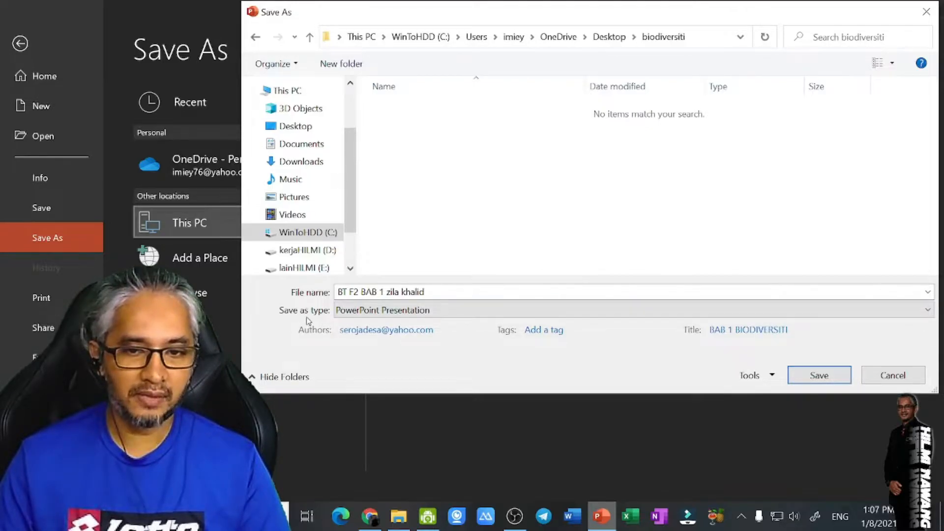
left_click(432, 311)
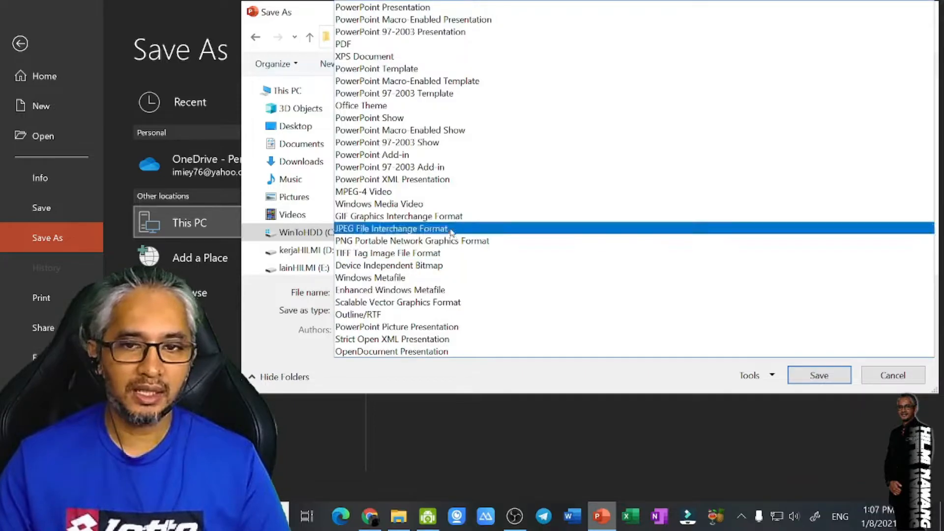
left_click(399, 229)
left_click(417, 312)
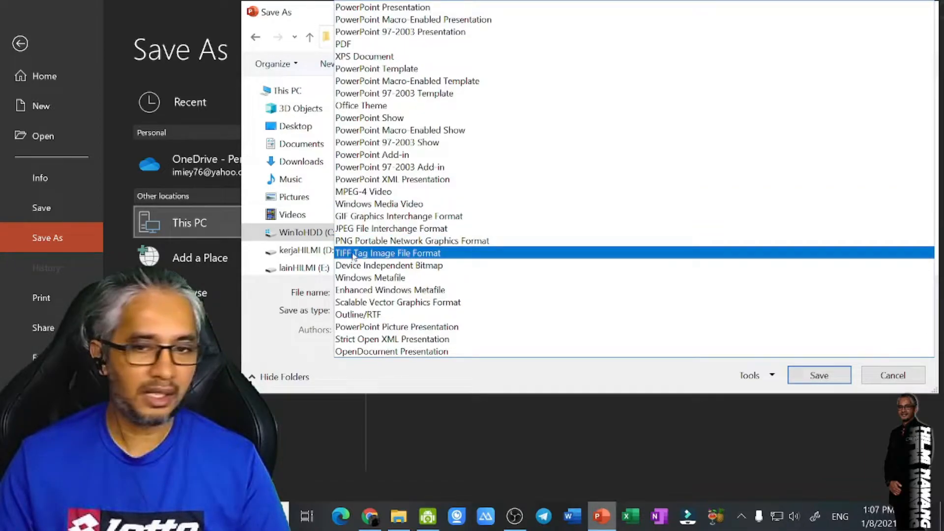
left_click(351, 230)
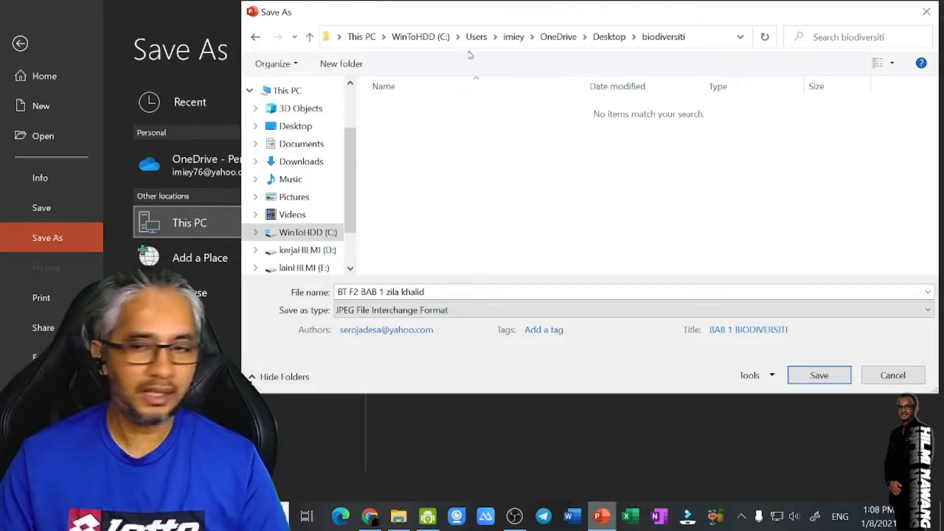
left_click_drag(472, 21, 456, 20)
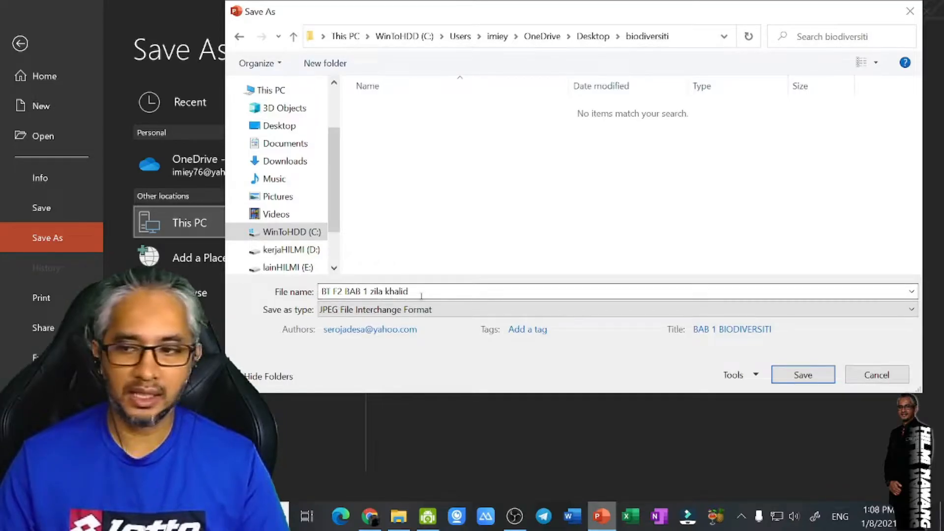
left_click(803, 375)
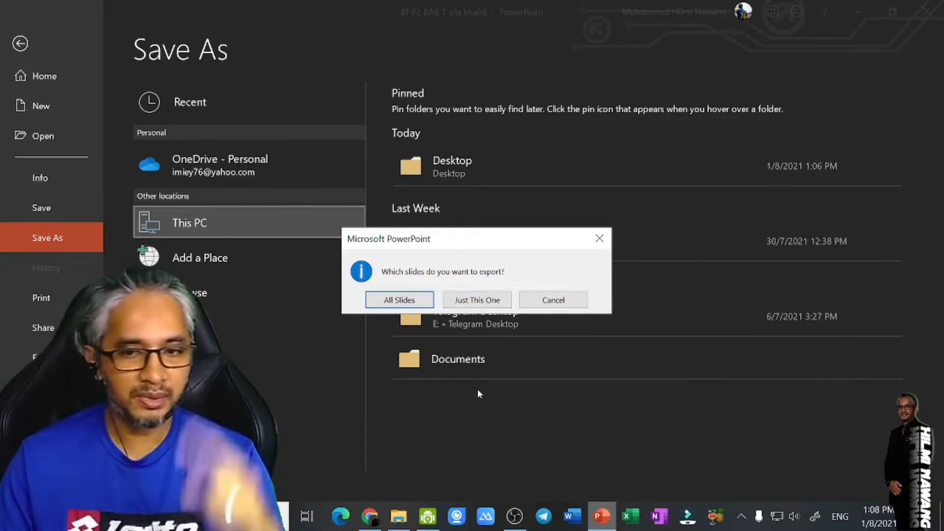
left_click(399, 301)
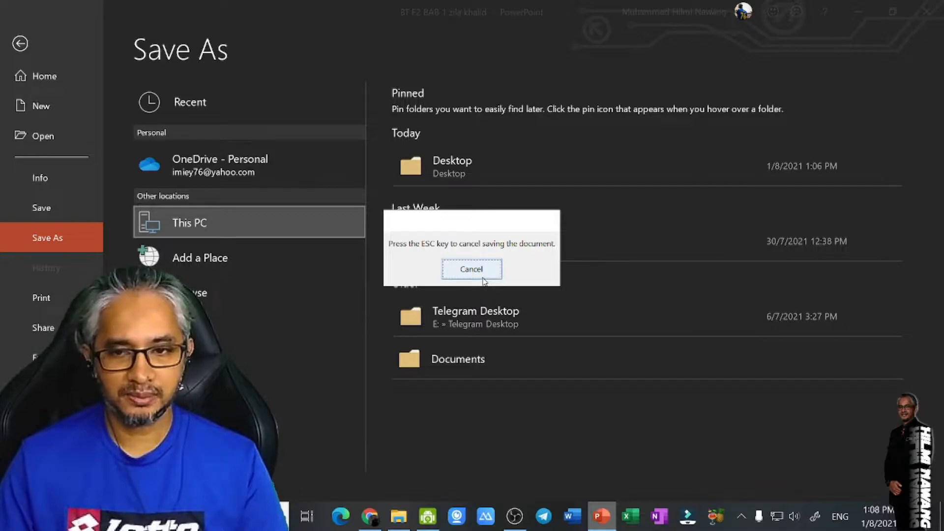
Close the presentation and place the biodiversiti folder in the empty desktop area above the "soalan contoh" document.
left_click(927, 18)
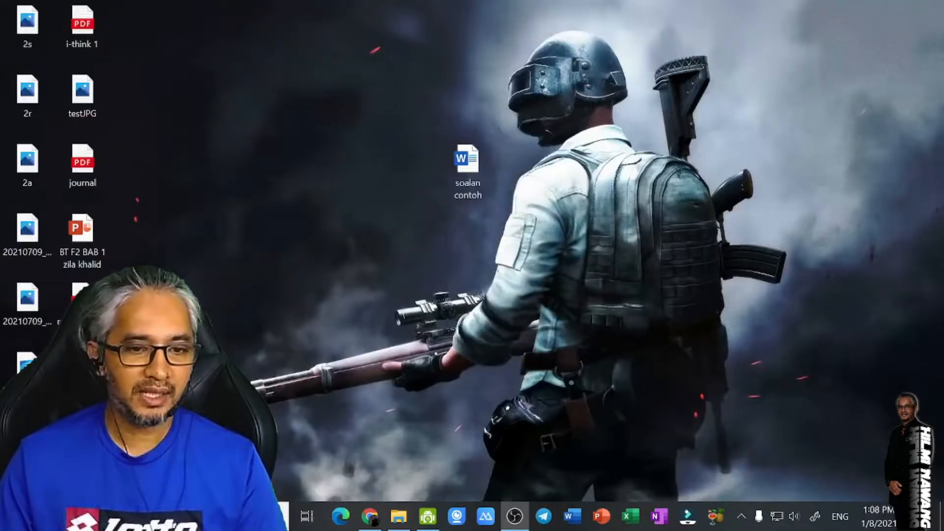
left_click_drag(381, 164, 415, 86)
left_click(396, 191)
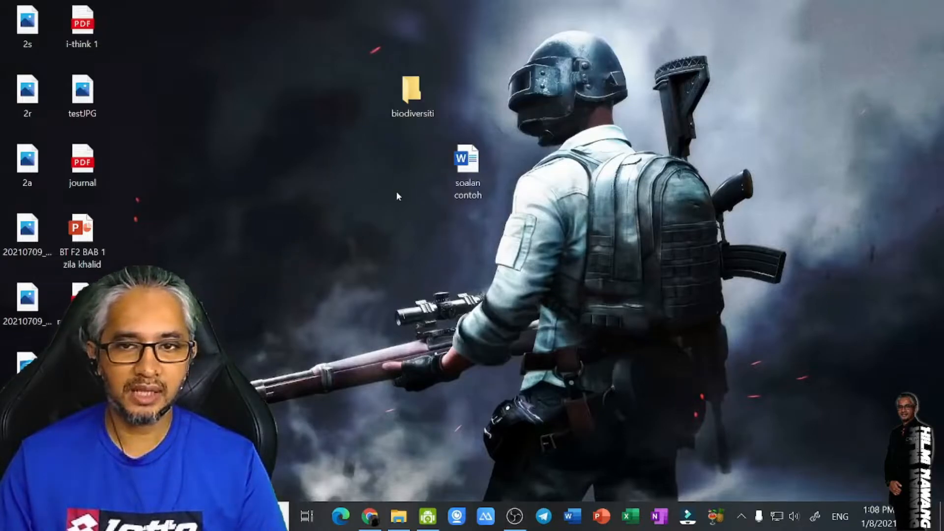
Open the exported slides subfolder inside the biodiversiti folder and maximize its window.
double_click(410, 100)
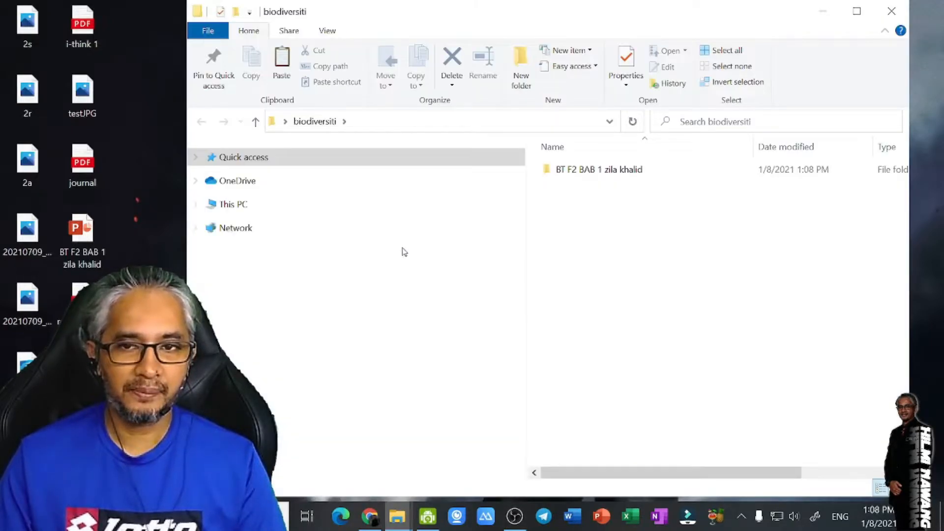
left_click(567, 172)
double_click(568, 172)
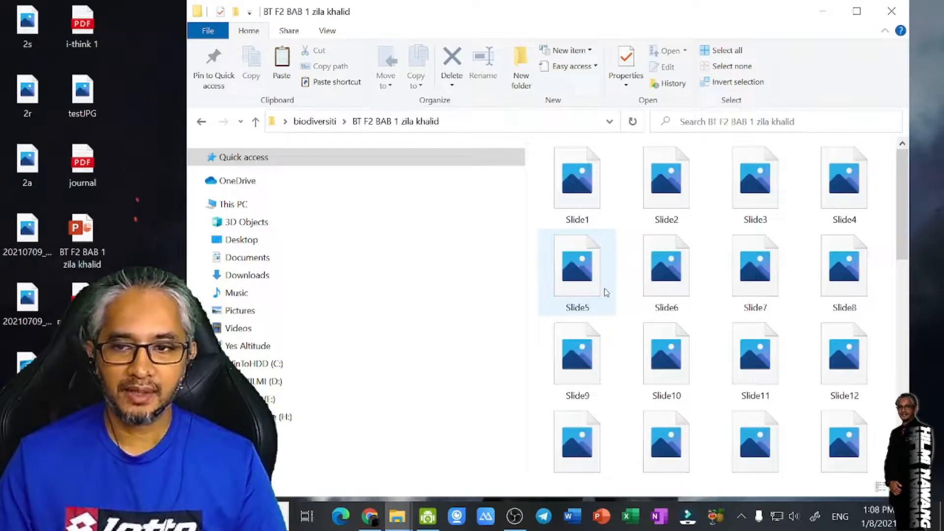
left_click(857, 11)
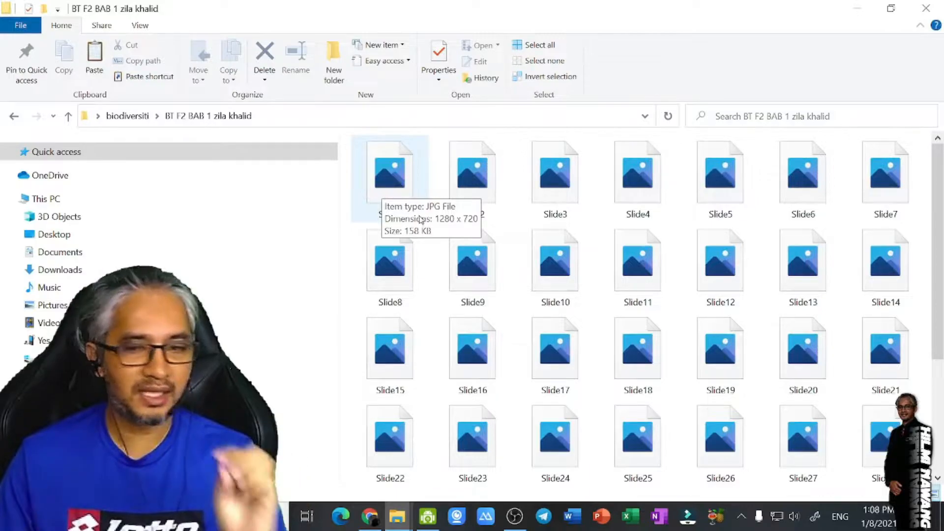
Look through the exported slide images, preview them in Photos, and close the viewer and the folder.
scroll(513, 268, "down", 3)
scroll(737, 413, "up", 3)
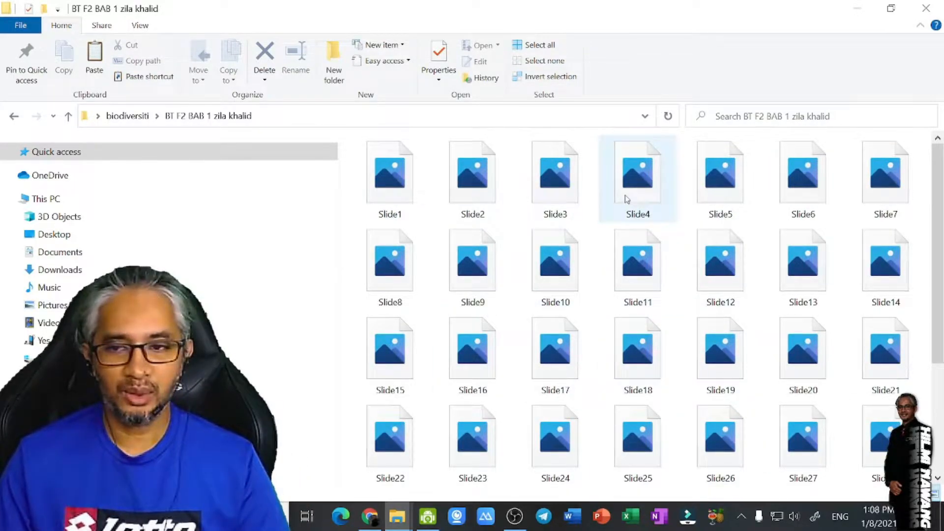
left_click(396, 187)
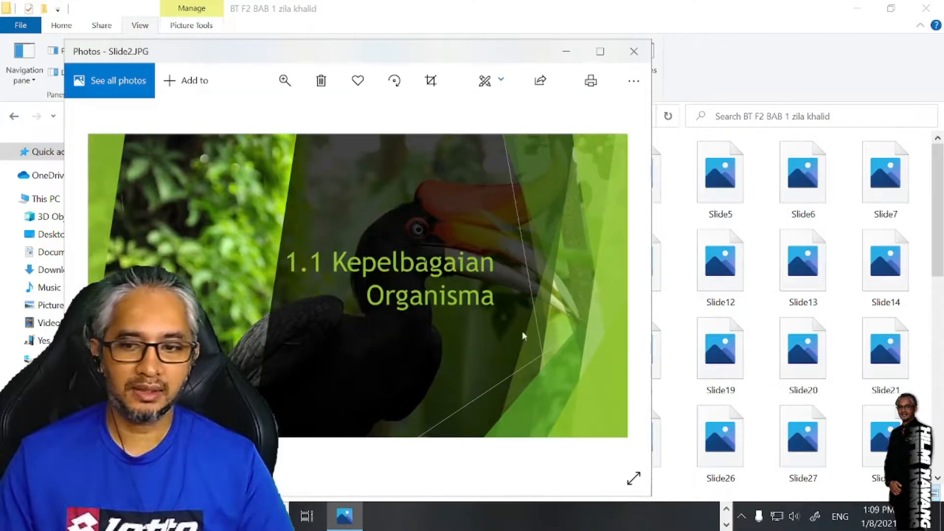
left_click(634, 51)
left_click(925, 8)
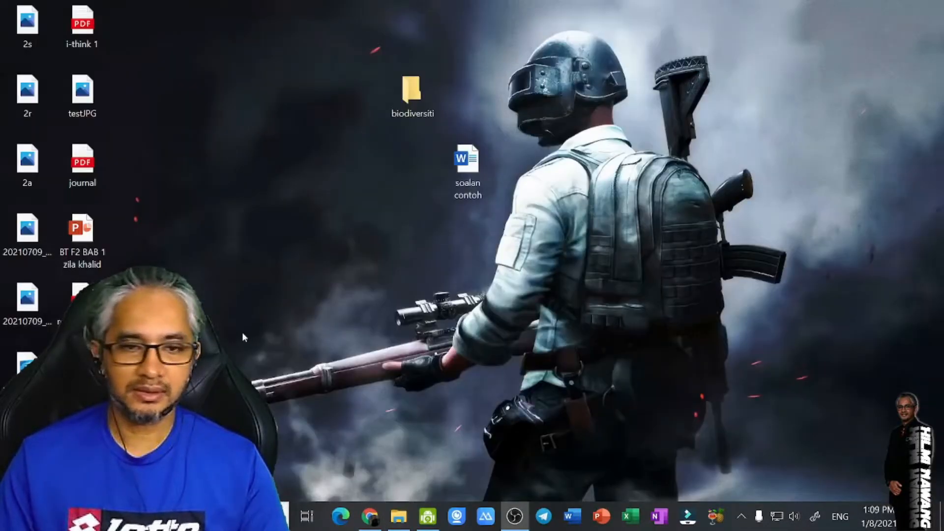
Switch to Chrome and open canva.com.
left_click(411, 90)
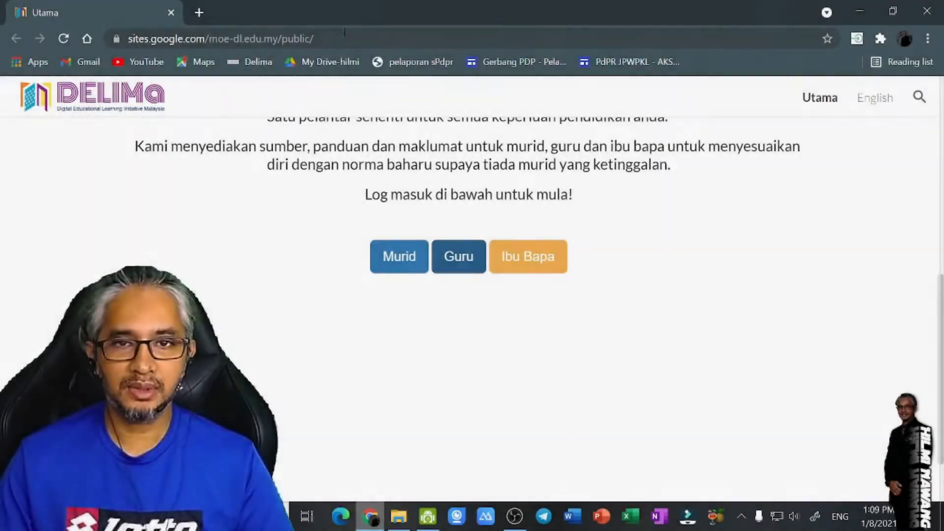
left_click(344, 35)
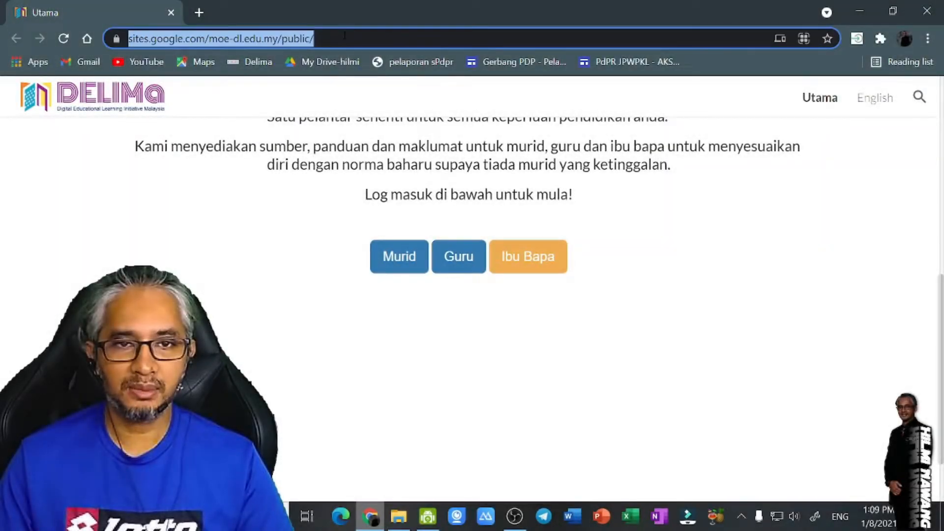
type("canva")
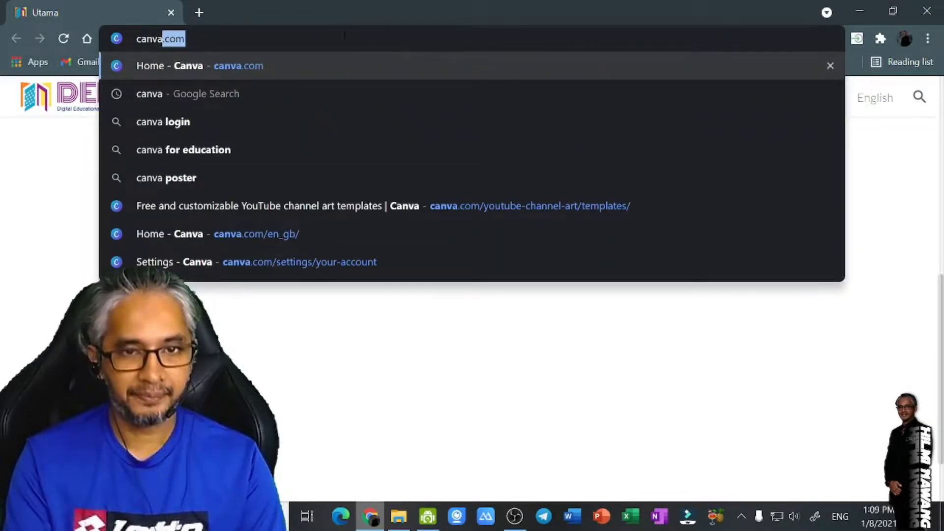
key("Return")
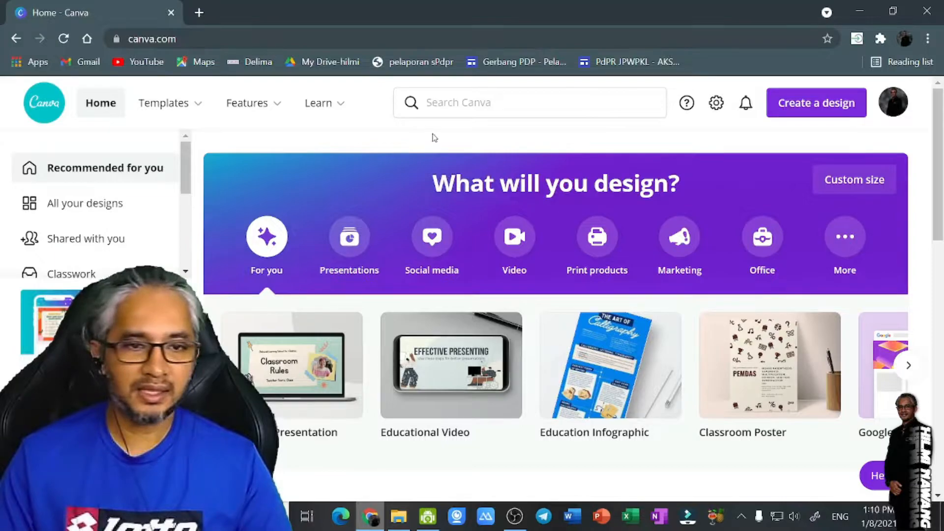
Search Canva for "education presentation" and look over the matching templates.
mouse_move(262, 126)
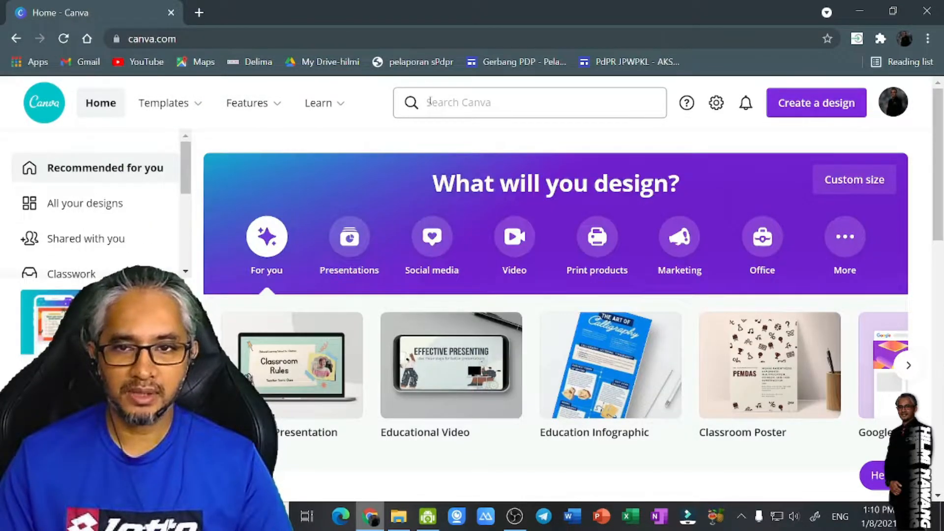
left_click(430, 102)
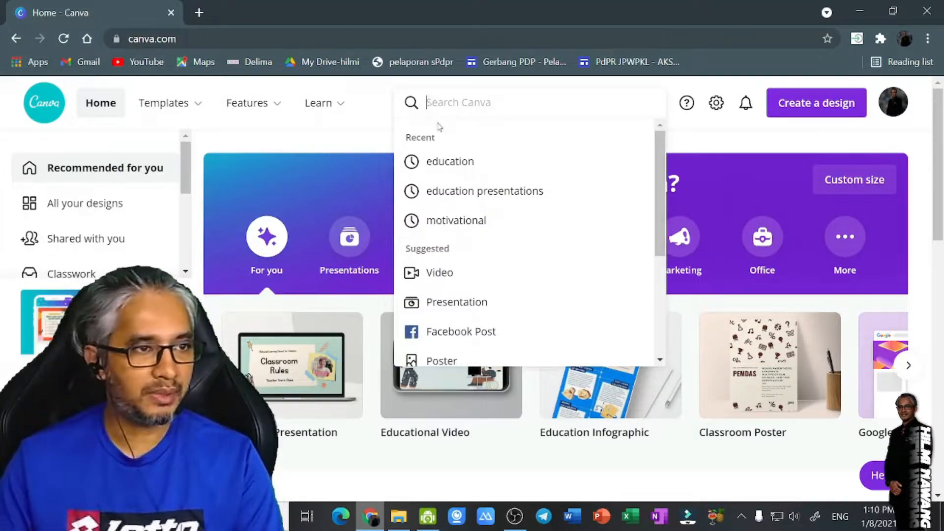
type("education presentation")
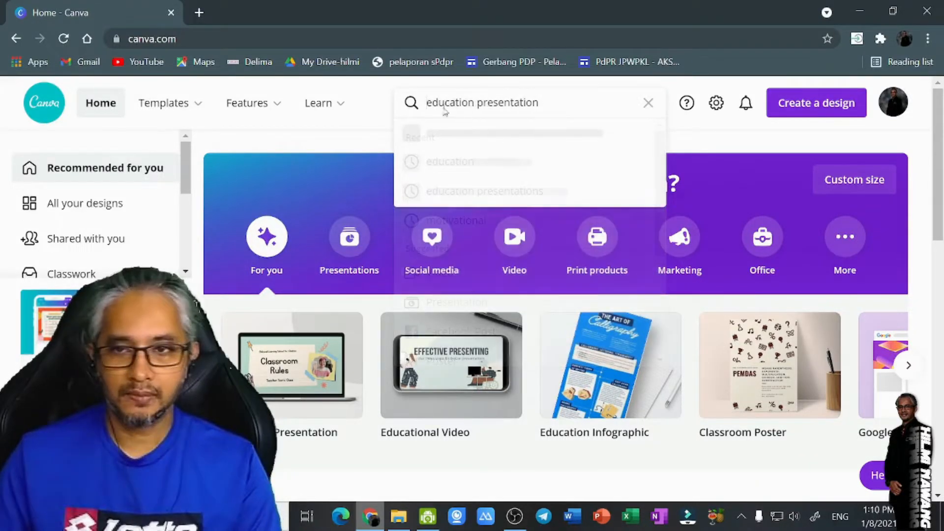
key("Return")
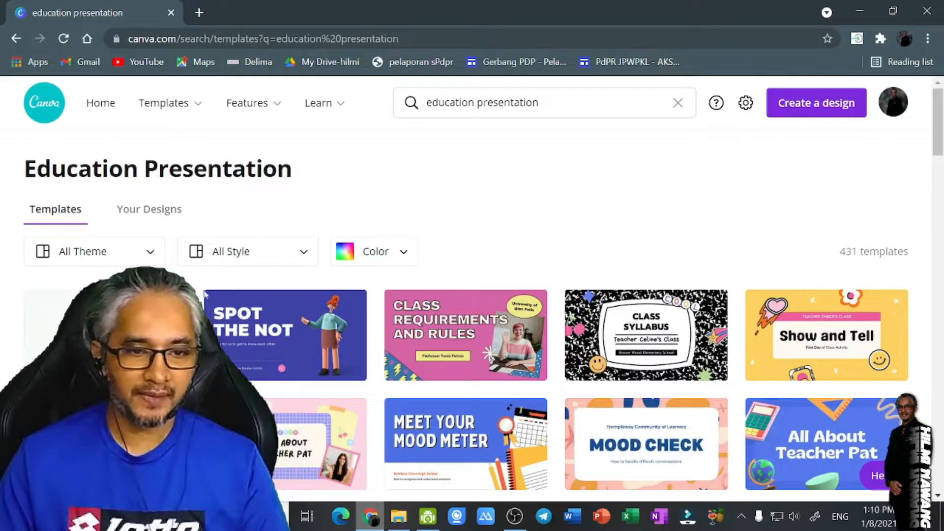
scroll(273, 325, "down", 3)
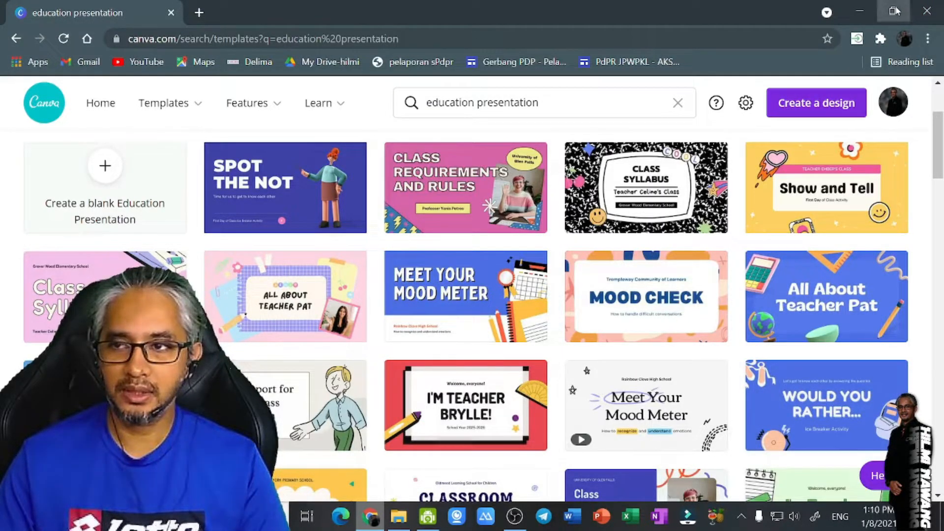
Create a blank Education Presentation, with the browser window reduced and moved aside so the desktop icons stay accessible.
left_click(893, 11)
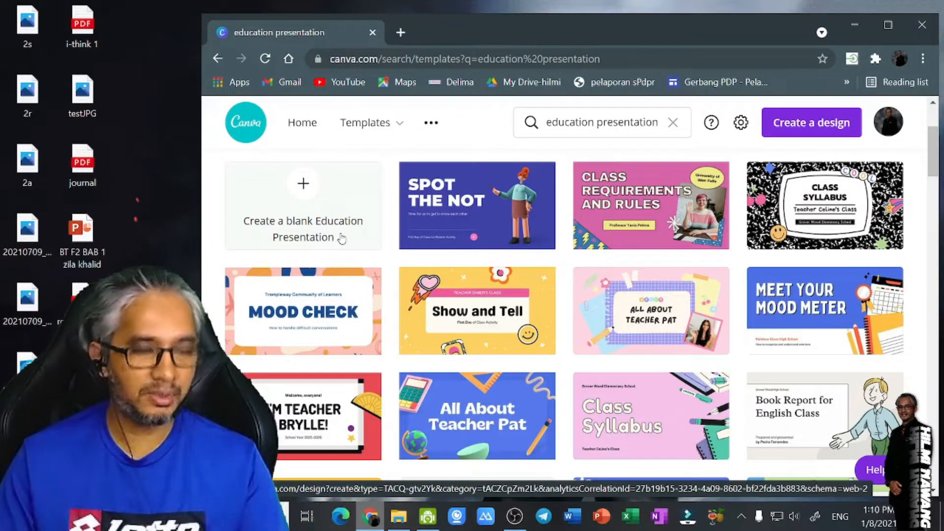
left_click(303, 185)
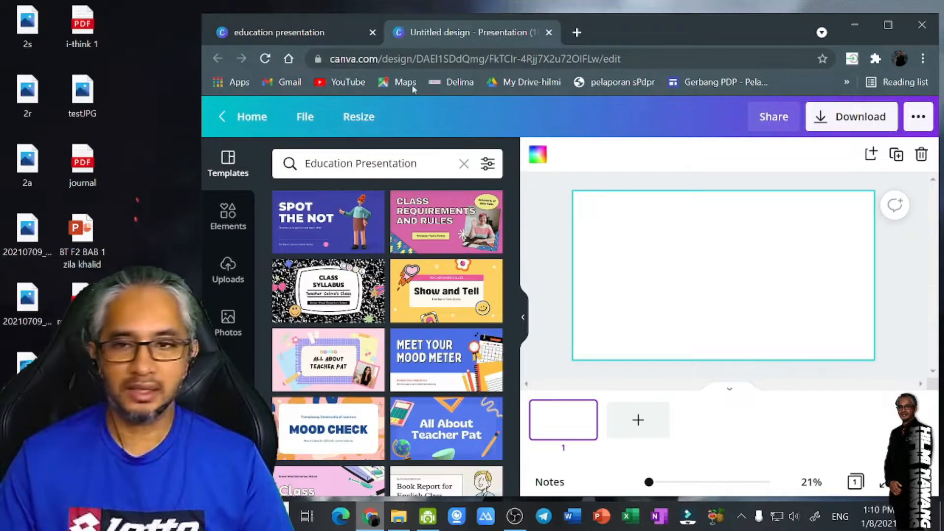
left_click_drag(608, 22, 602, 15)
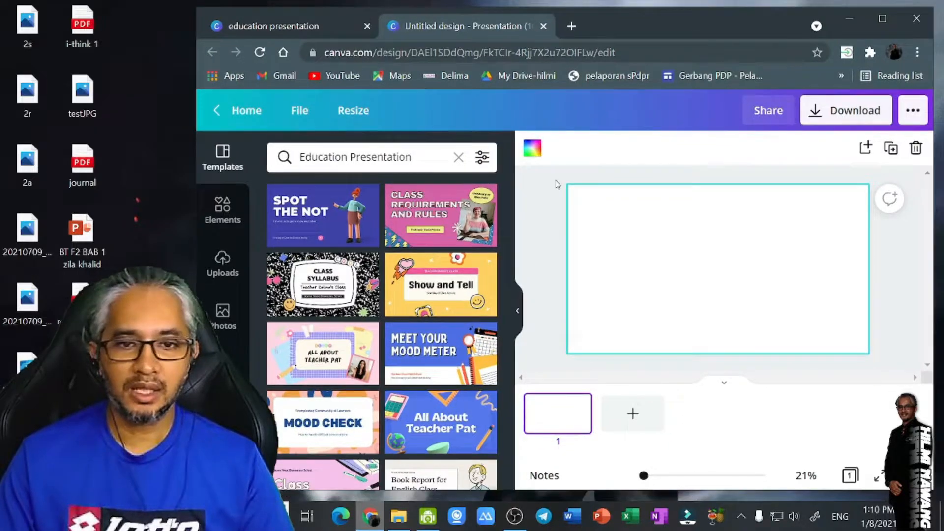
left_click_drag(527, 24, 576, 23)
left_click_drag(660, 16, 695, 16)
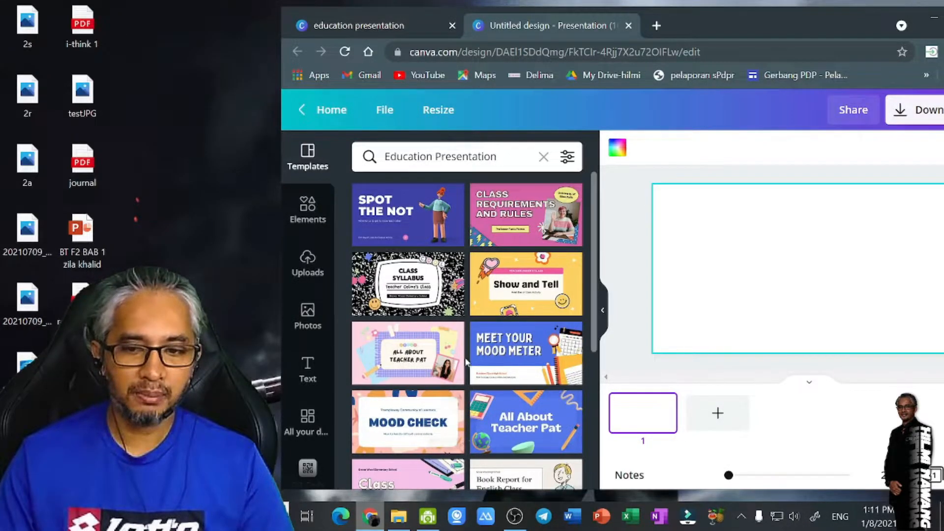
Browse the Education Presentation templates and the available elements such as lines, shapes and graphics.
scroll(462, 364, "down", 5)
scroll(466, 362, "down", 1)
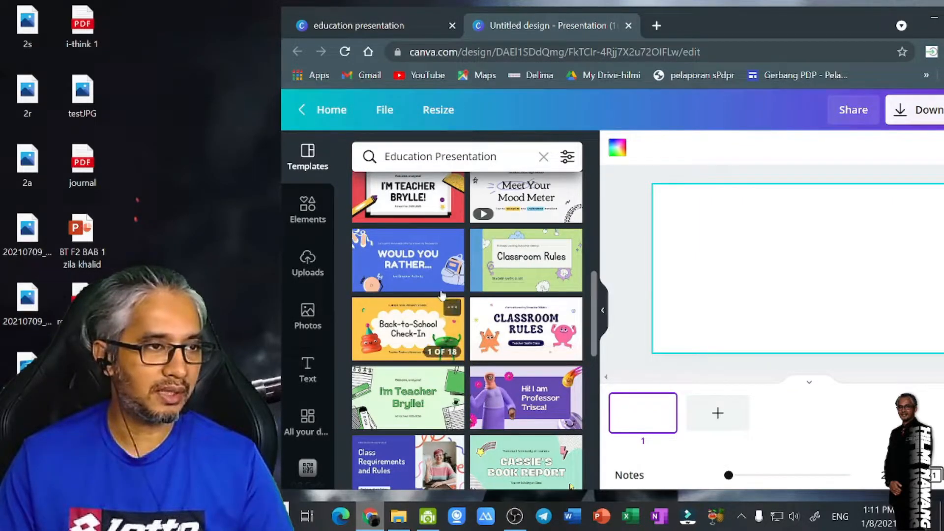
scroll(571, 413, "down", 1)
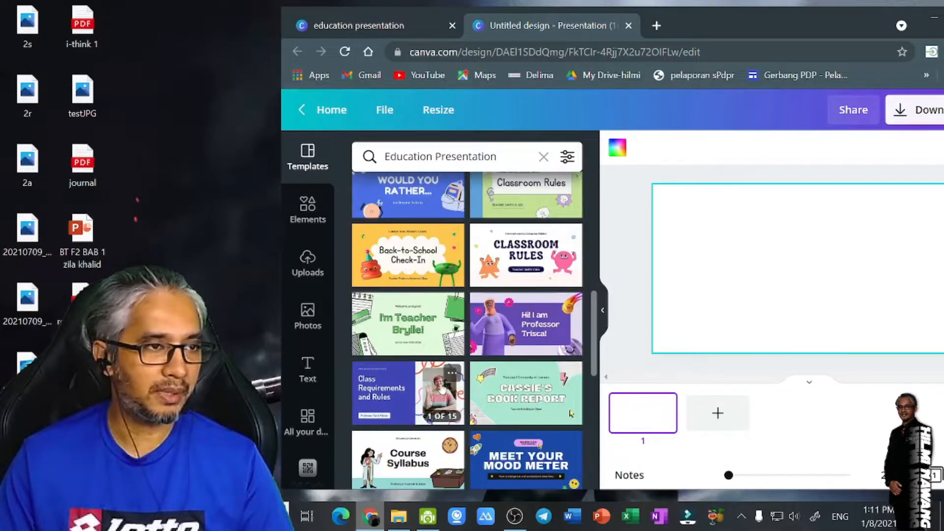
left_click(308, 206)
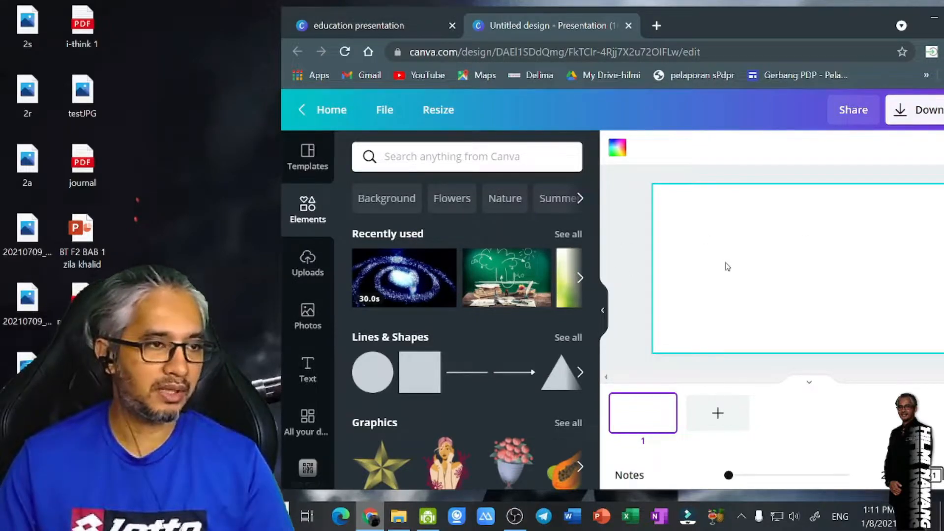
scroll(492, 275, "down", 2)
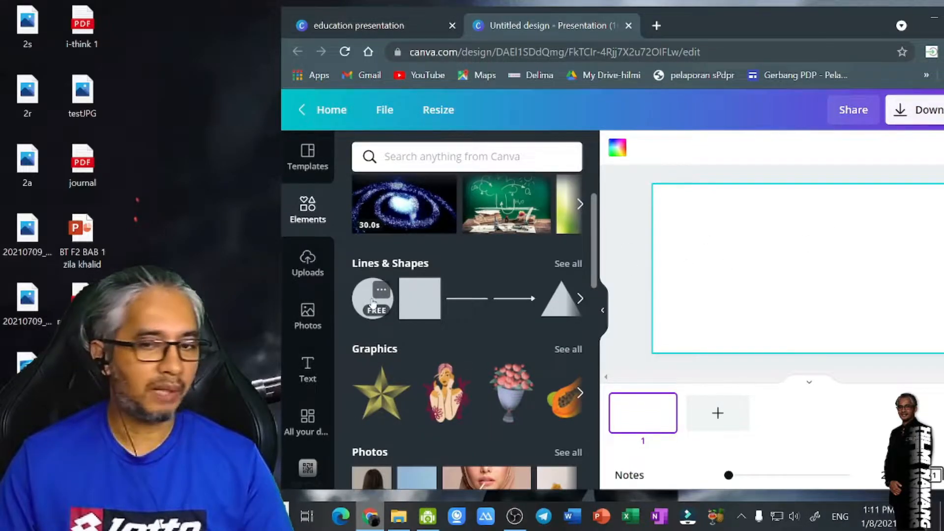
Look through the remaining element categories, from graphics, photos, videos and audio to charts, frames and grids.
scroll(442, 339, "down", 2)
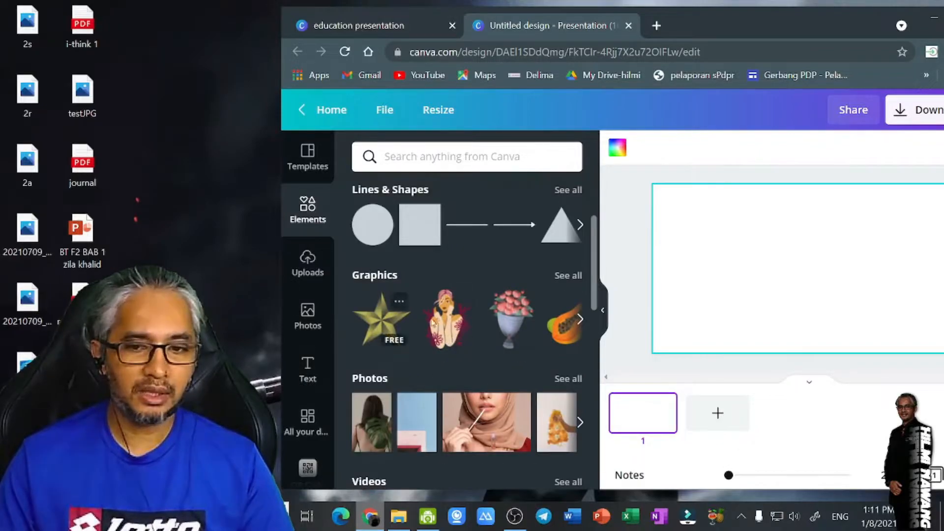
scroll(426, 352, "down", 2)
scroll(437, 355, "down", 3)
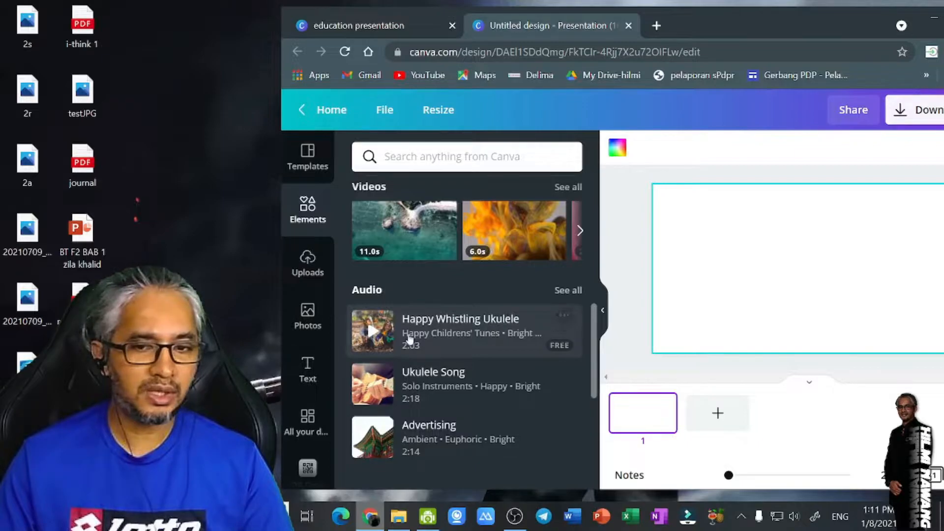
scroll(428, 351, "down", 3)
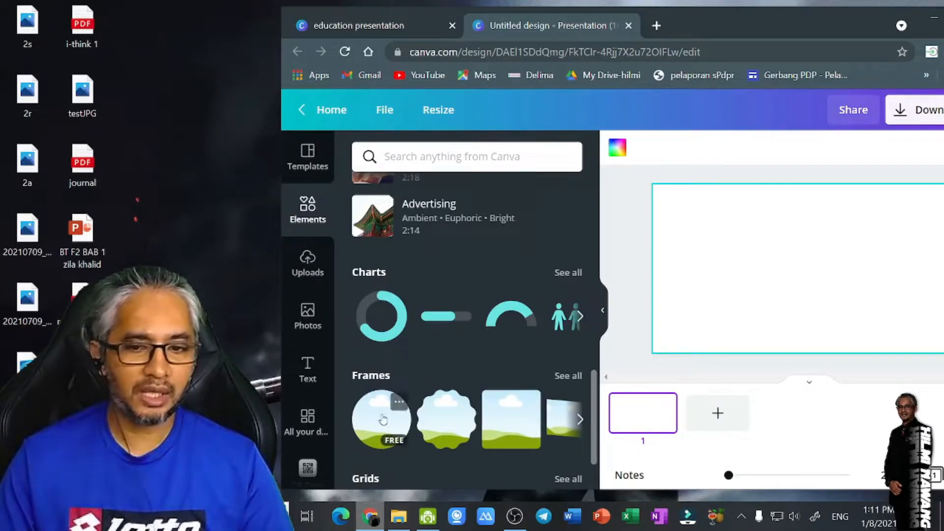
scroll(380, 423, "down", 1)
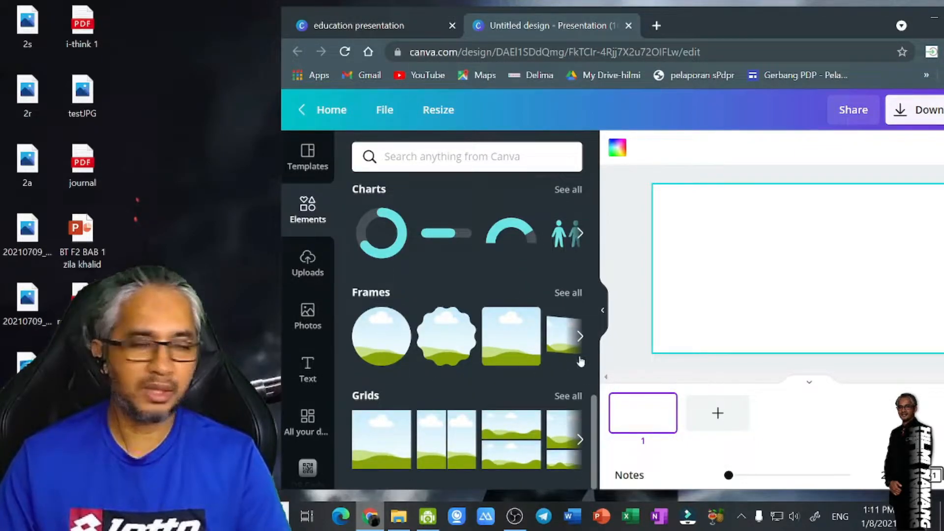
scroll(470, 332, "up", 5)
scroll(471, 332, "up", 4)
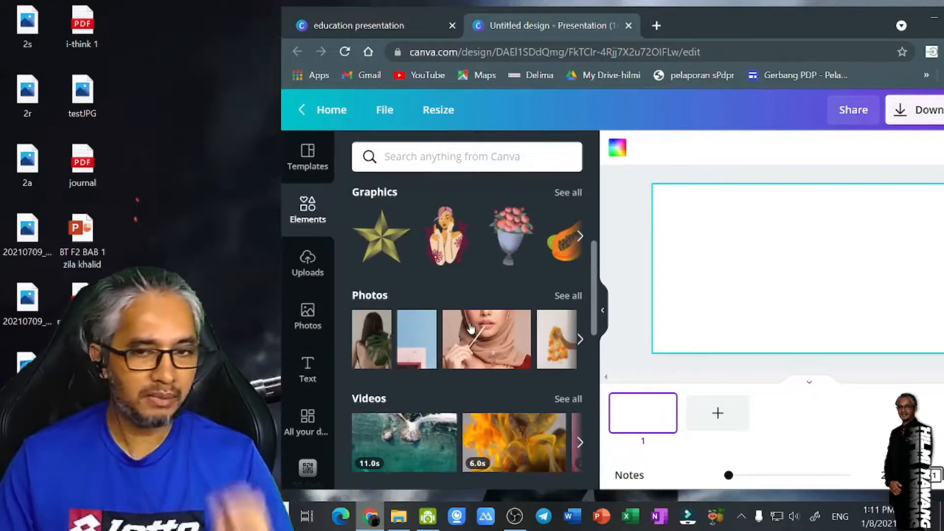
scroll(471, 327, "up", 1)
scroll(470, 327, "up", 3)
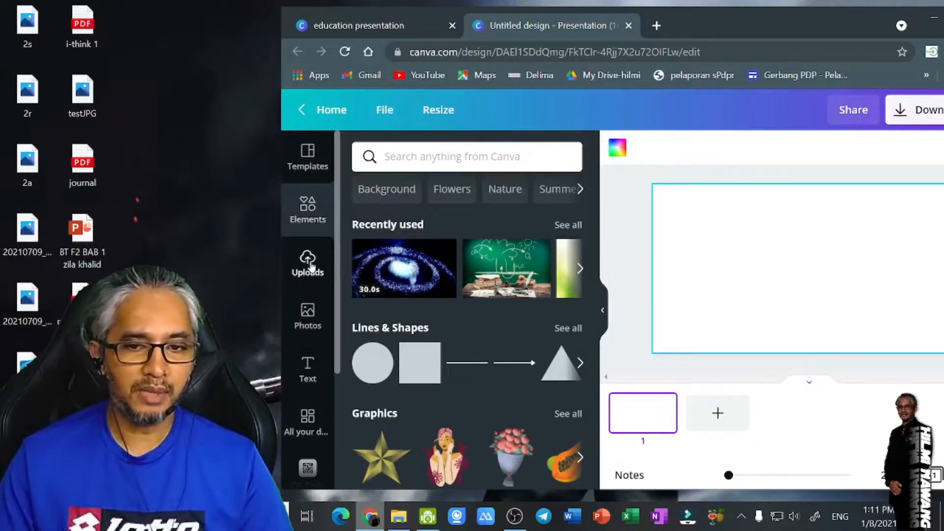
Look over the previously uploaded images and the recently used and trending stock photos.
left_click(308, 262)
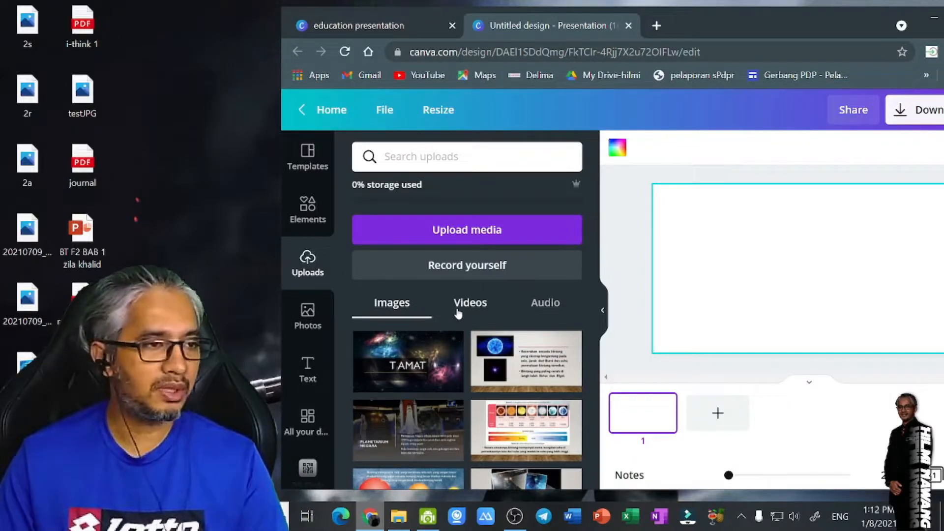
left_click(310, 317)
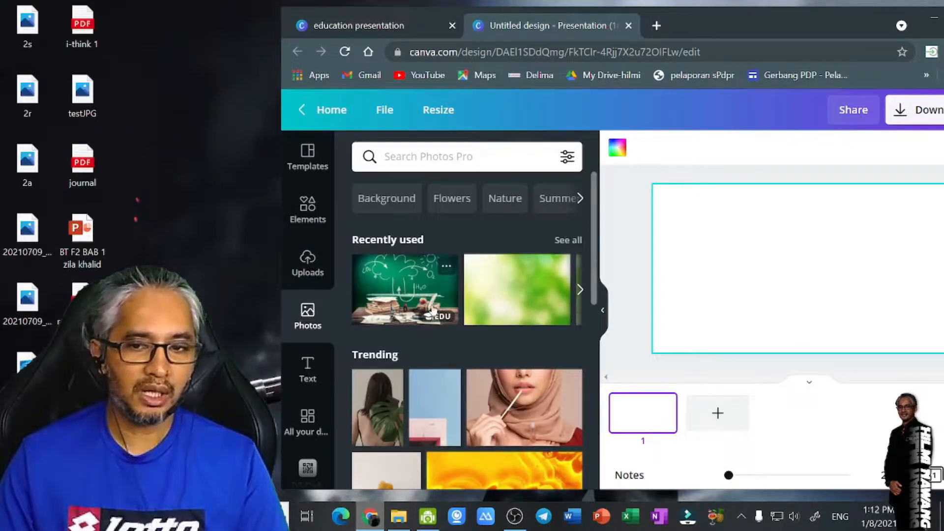
scroll(433, 313, "down", 10)
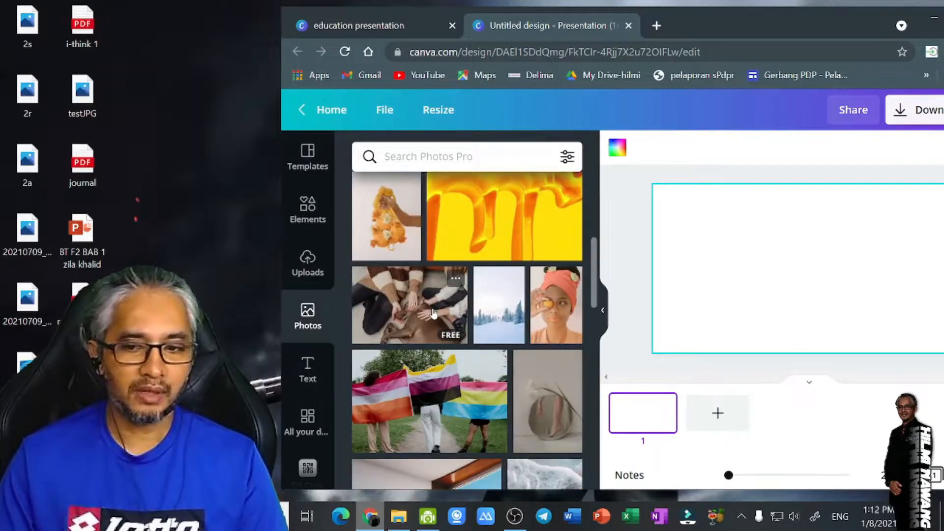
scroll(433, 313, "down", 10)
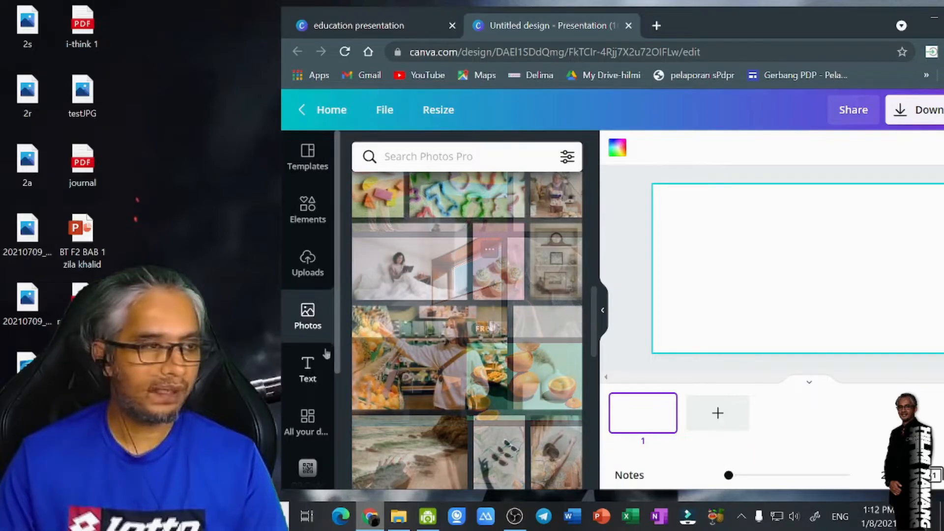
Browse the text styles and add the "COFFEE PLEASE" font combination to the blank slide.
left_click(310, 374)
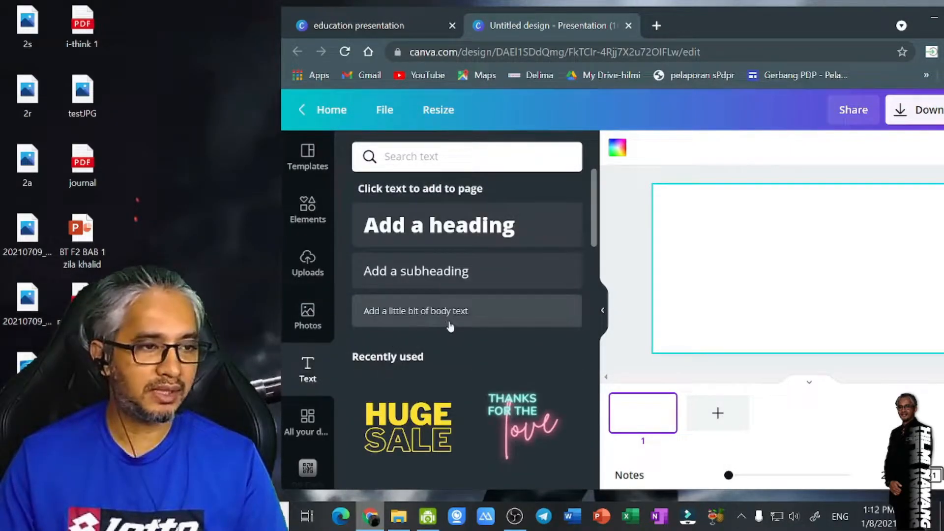
scroll(438, 363, "down", 2)
scroll(437, 374, "down", 2)
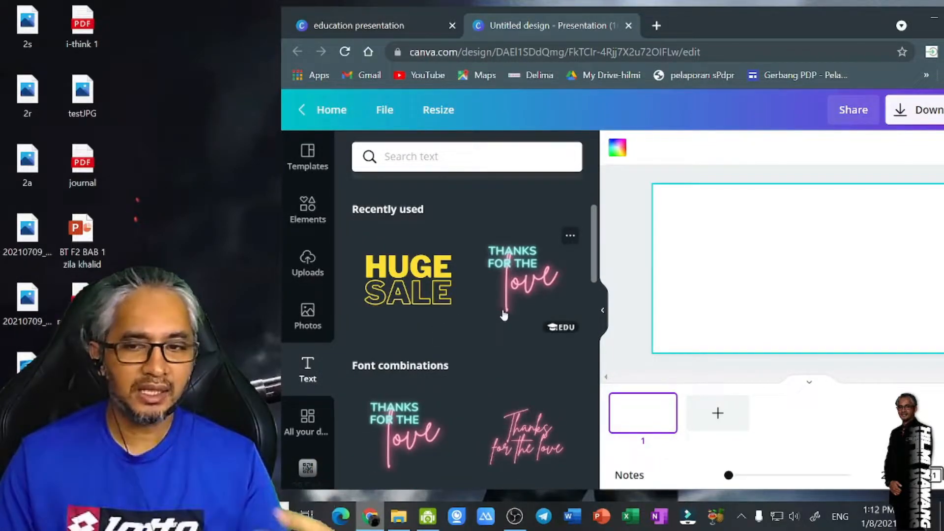
scroll(488, 300, "down", 2)
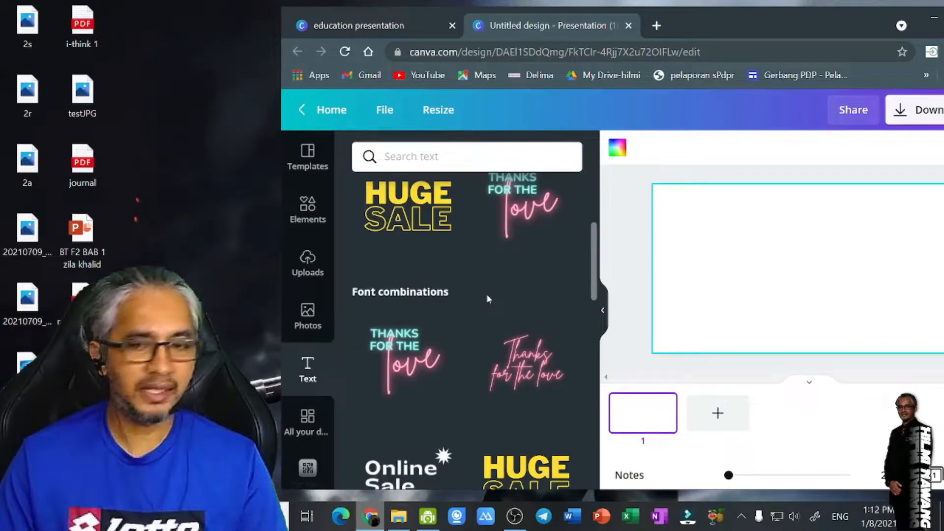
scroll(478, 300, "down", 2)
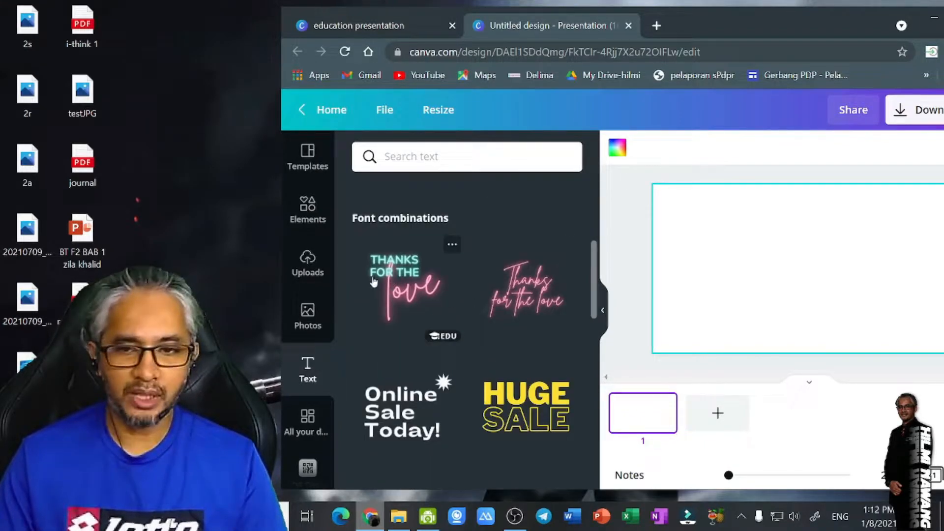
scroll(444, 357, "down", 4)
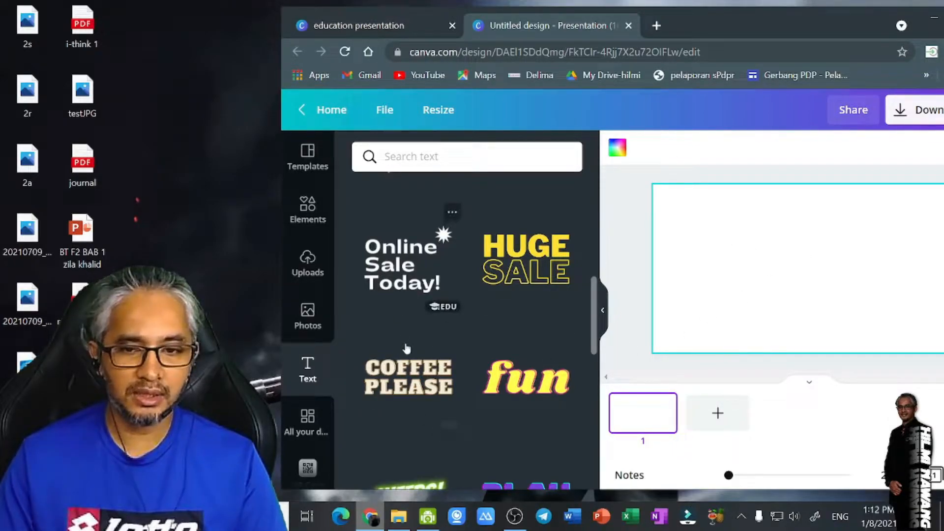
left_click_drag(406, 372, 770, 260)
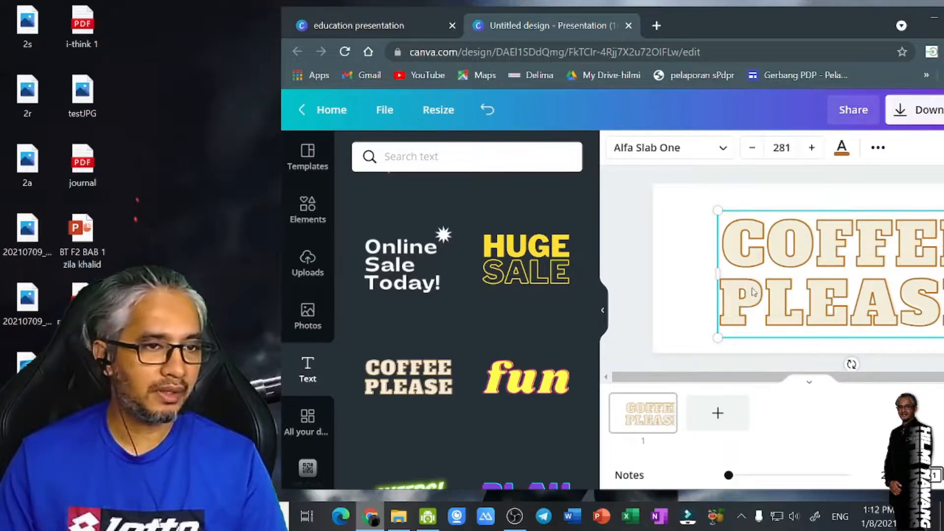
Glance at the existing designs, generate a QR code for the YouTube channel's URL and place it in the slide's upper-left corner.
left_click(309, 417)
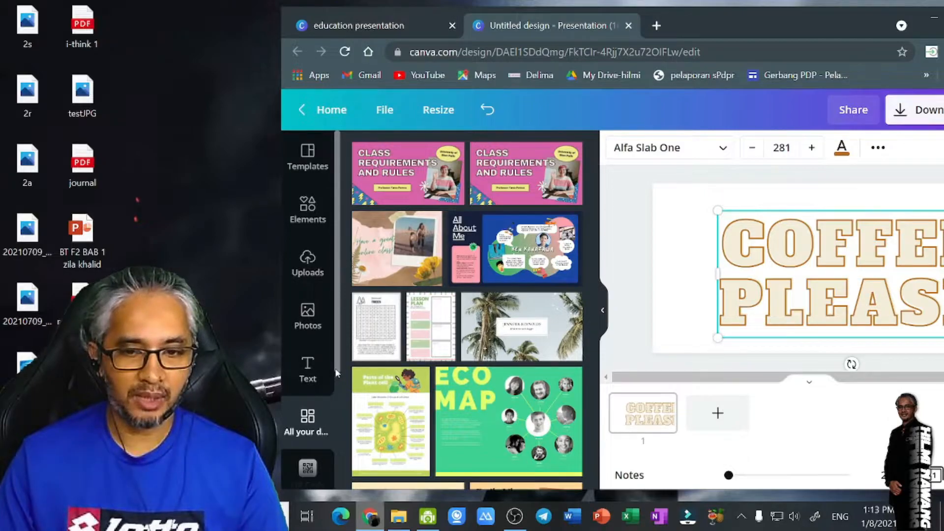
scroll(332, 418, "down", 3)
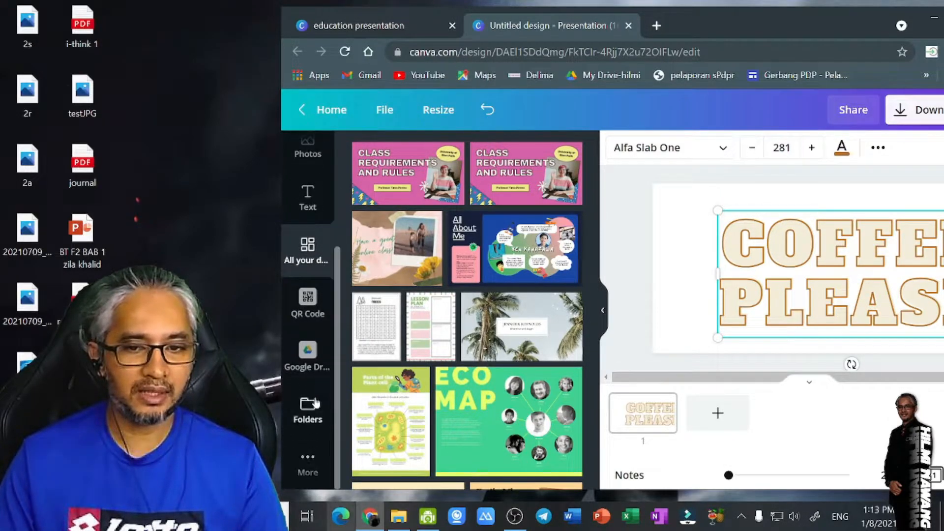
left_click(303, 312)
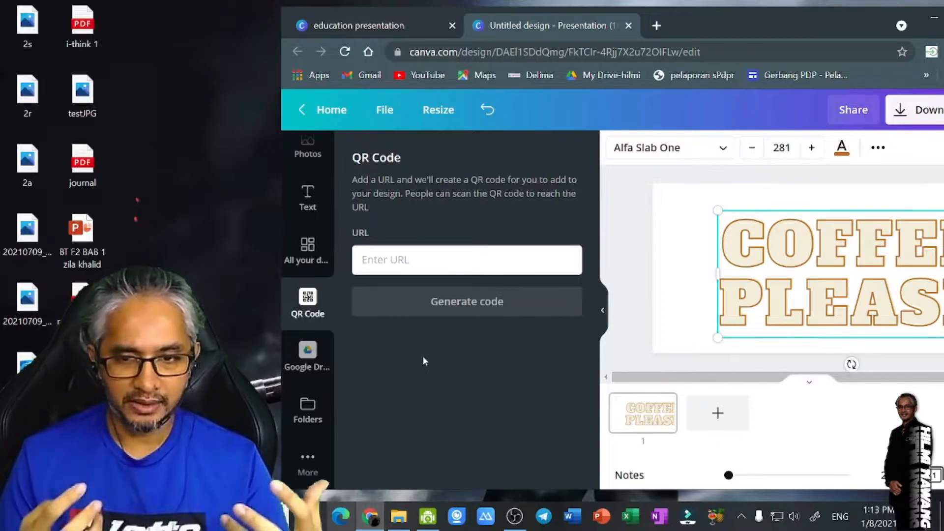
left_click(422, 261)
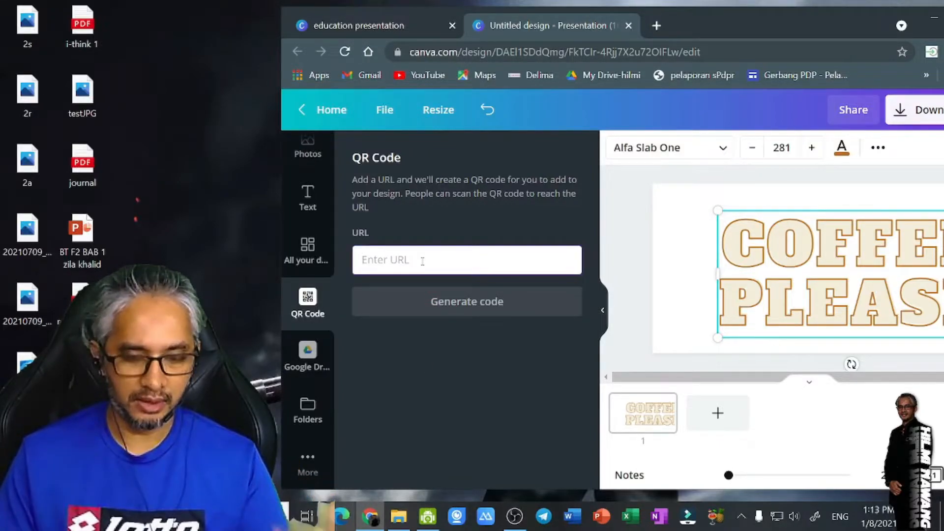
type("htt")
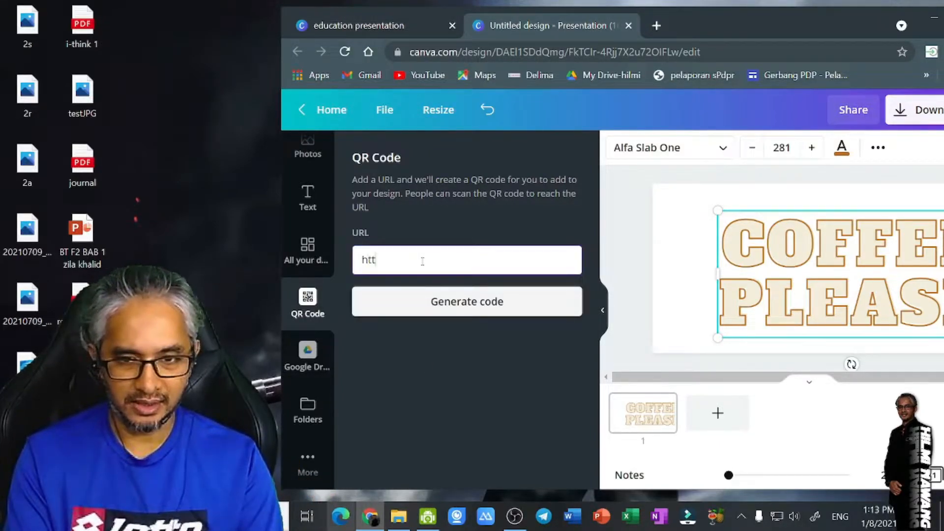
type("p://youtube.com/c/HilmiNawang")
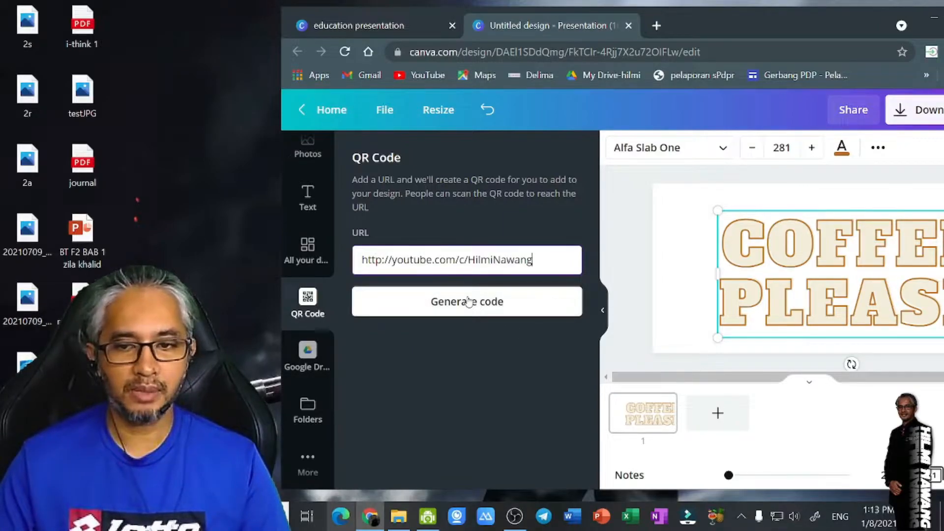
left_click(468, 301)
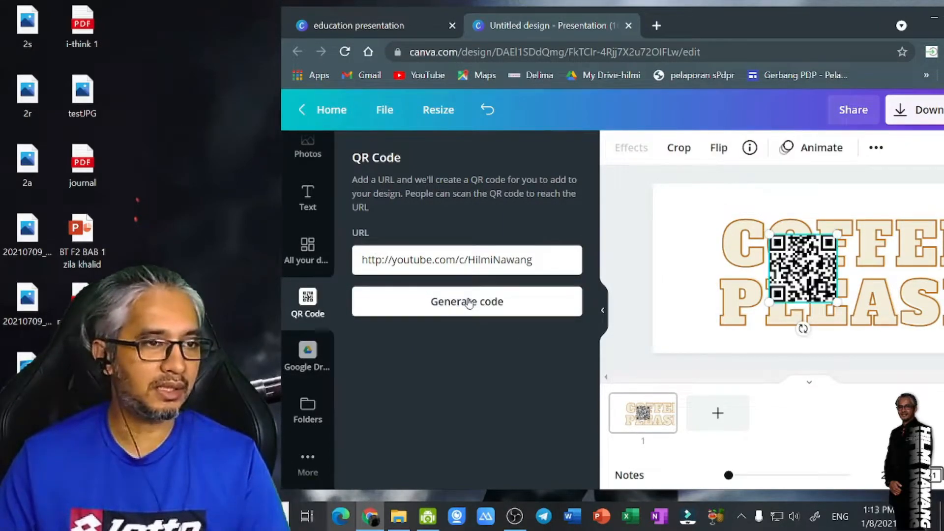
left_click_drag(805, 276, 706, 241)
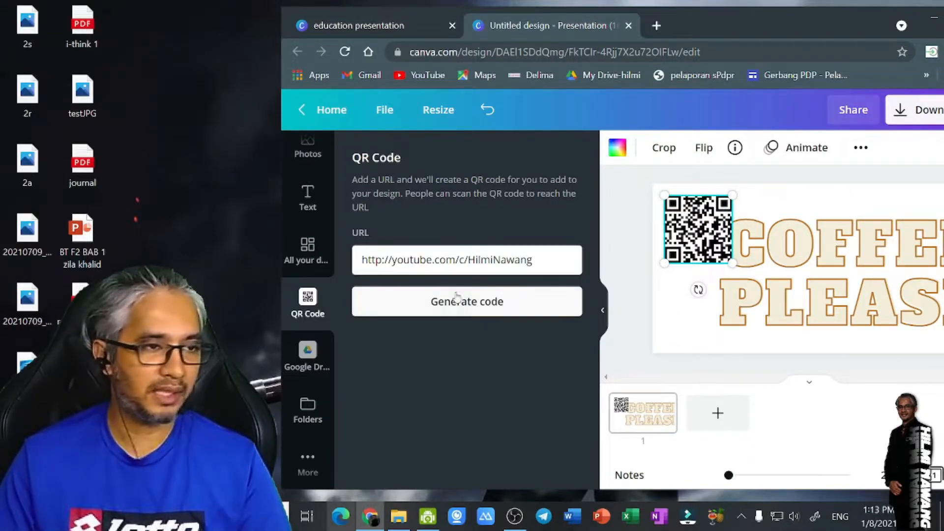
Examine the Google Drive connection option, the folder list and the form for creating a folder, without creating one.
left_click(309, 353)
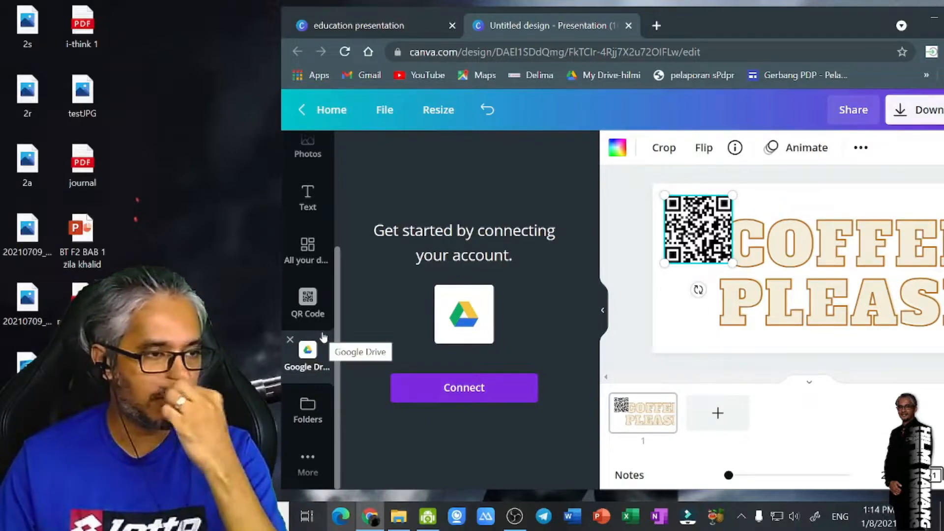
left_click(308, 416)
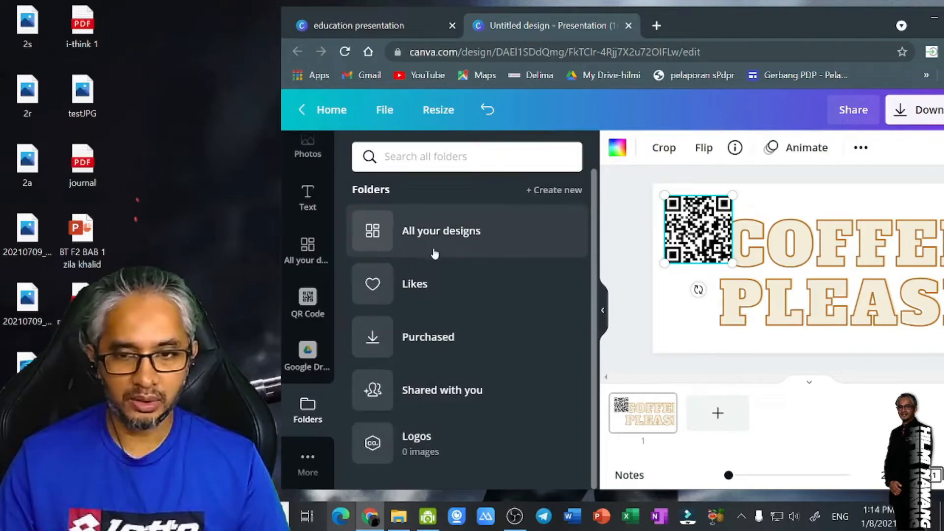
left_click(559, 192)
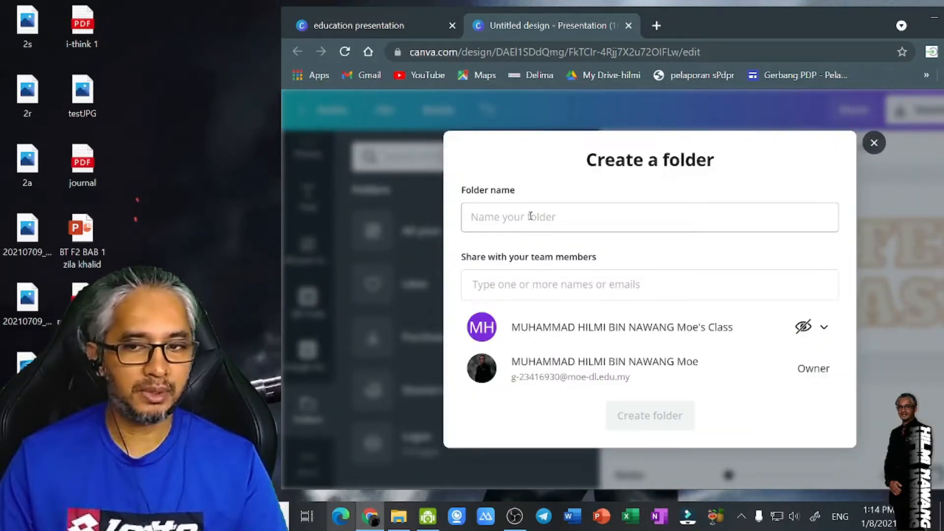
left_click(531, 216)
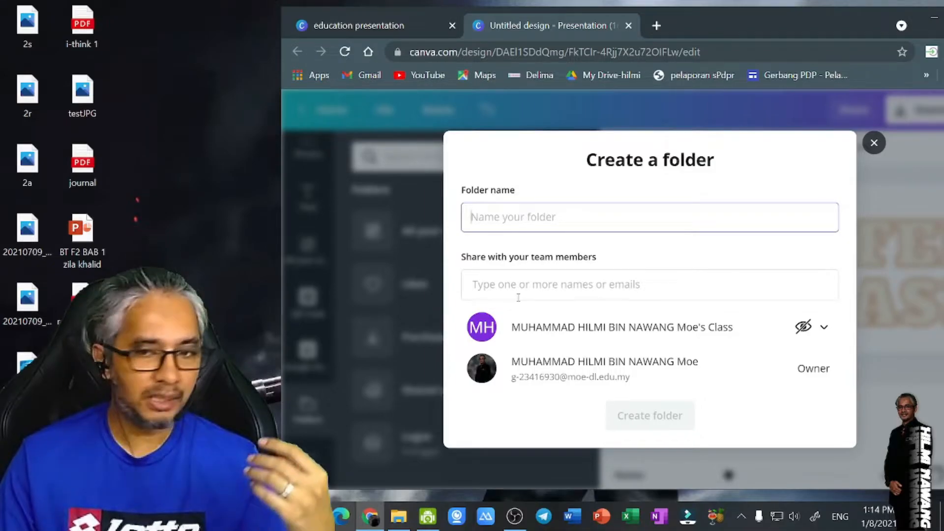
left_click(874, 143)
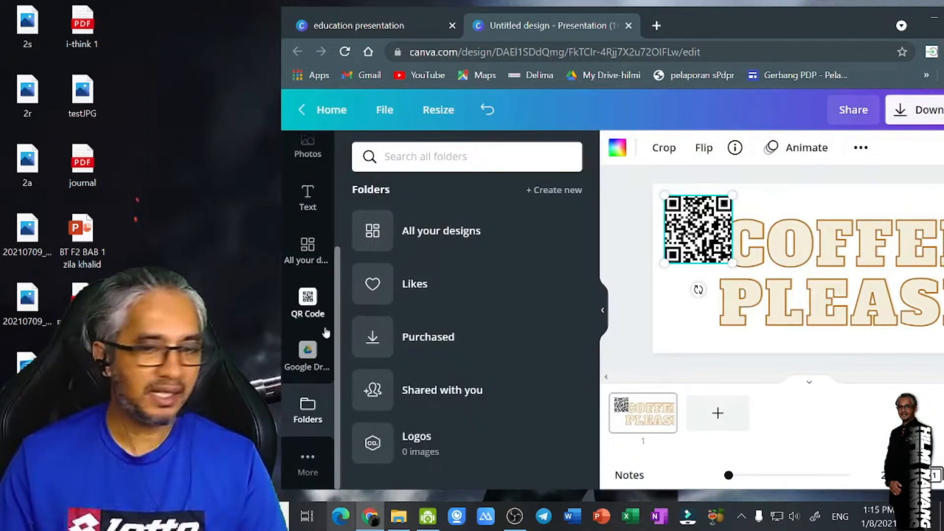
scroll(314, 315, "up", 3)
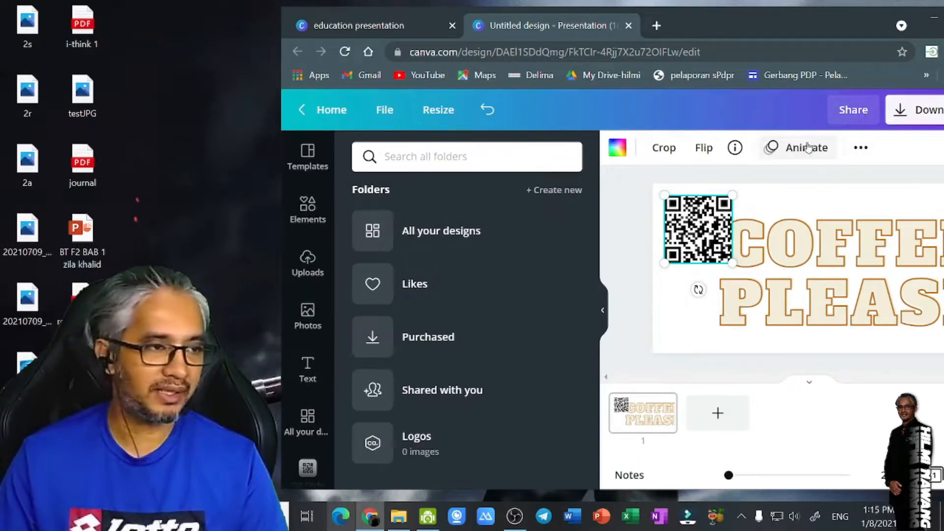
Delete the QR code and the "COFFEE PLEASE" text from the slide.
key("Delete")
left_click(725, 268)
key("Delete")
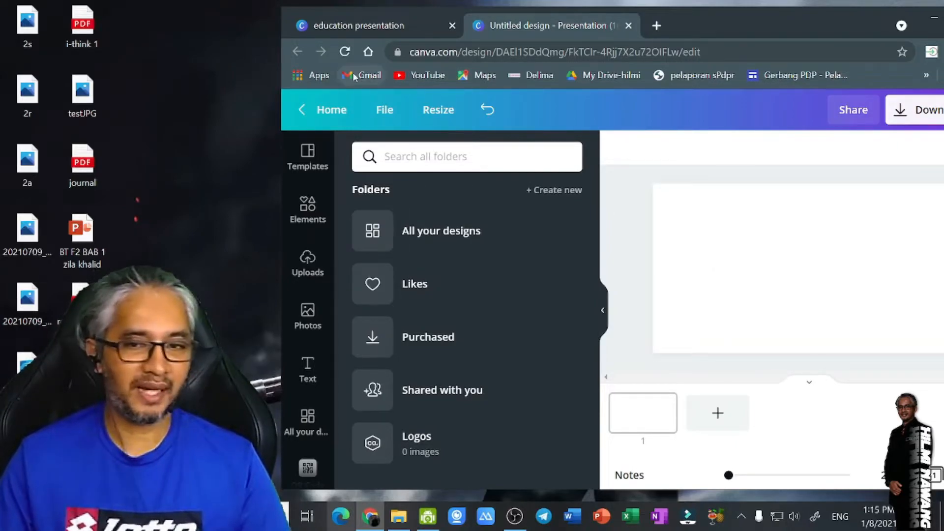
Upload all exported slide images from the BAB 1 subfolder of the desktop's biodiversiti folder to the media library.
left_click(308, 258)
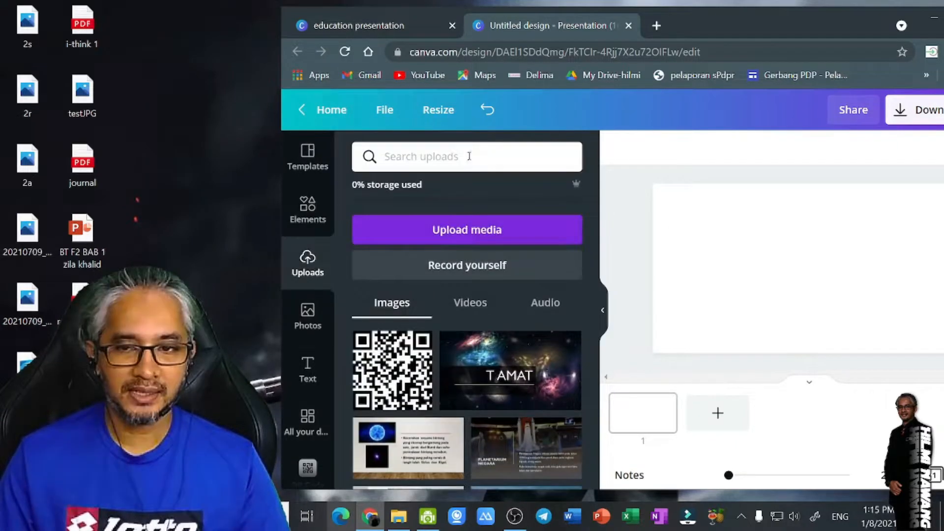
left_click(453, 231)
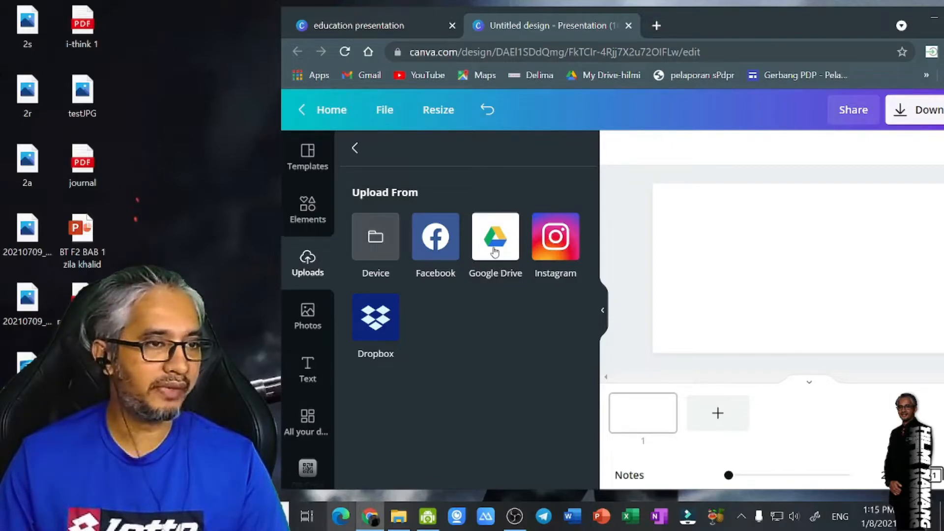
left_click(371, 247)
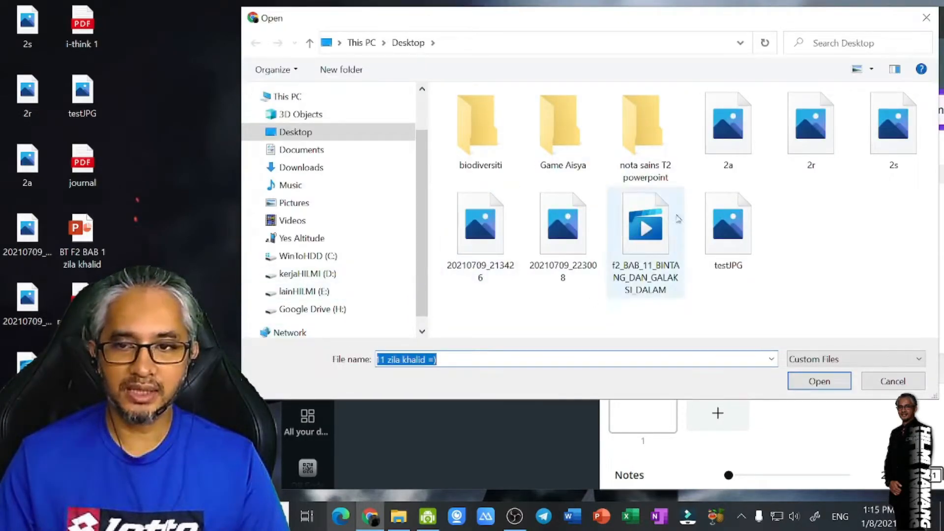
double_click(473, 137)
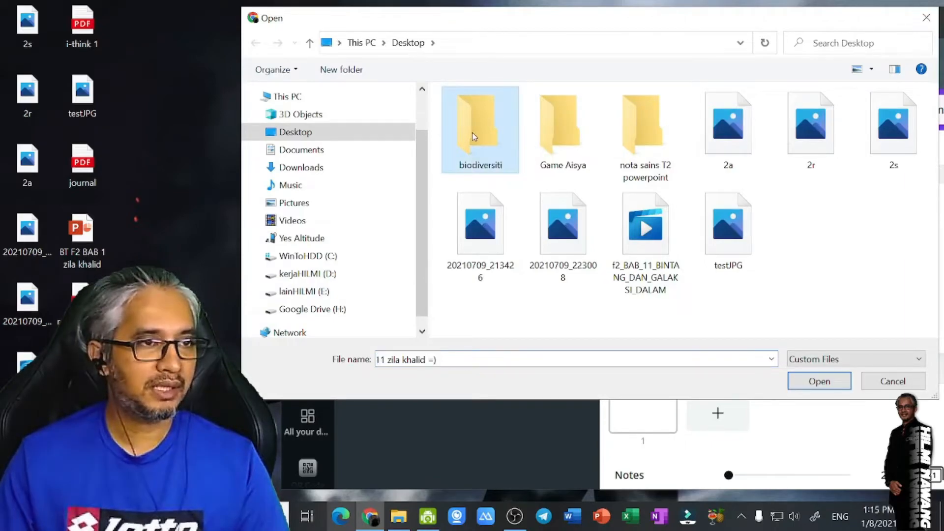
double_click(500, 123)
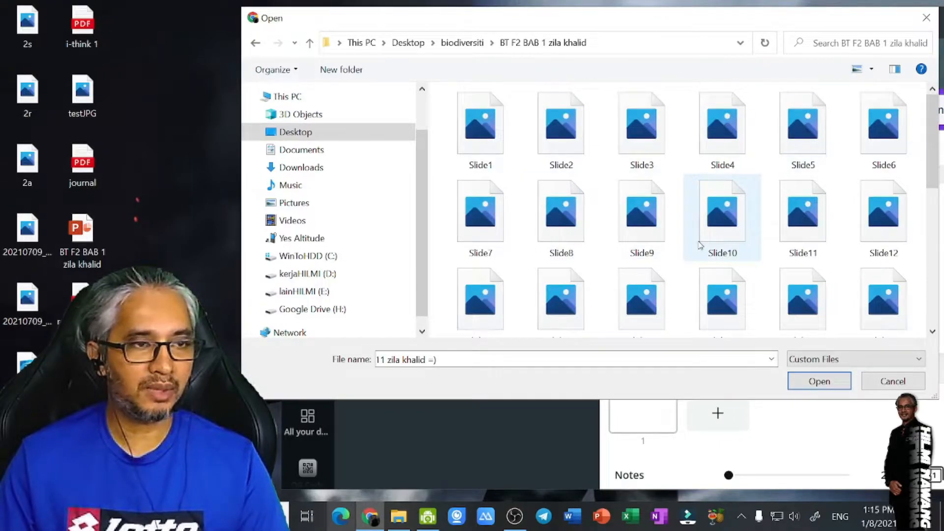
left_click(493, 138)
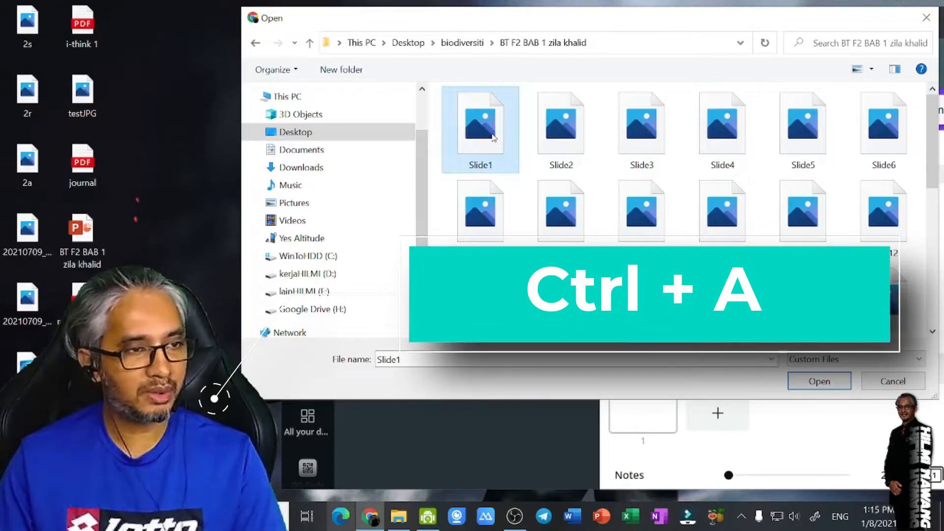
key("ctrl+a")
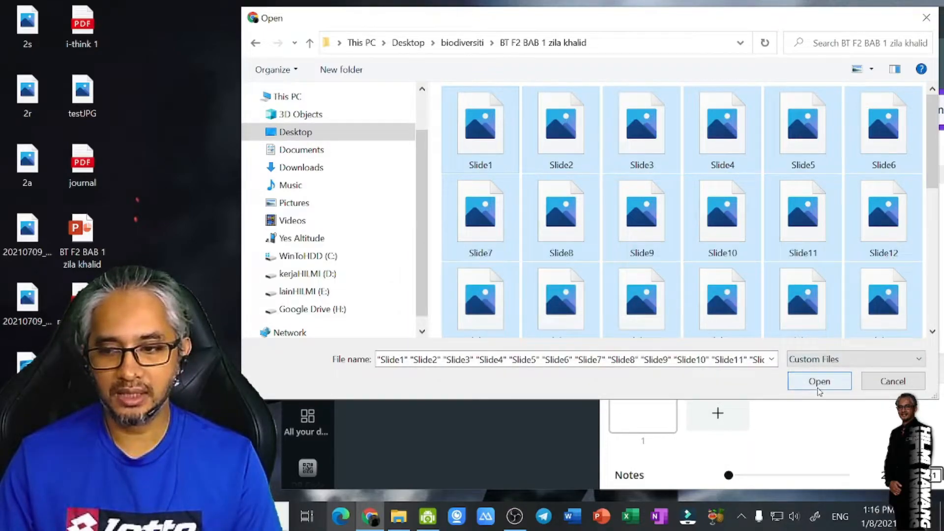
left_click(819, 382)
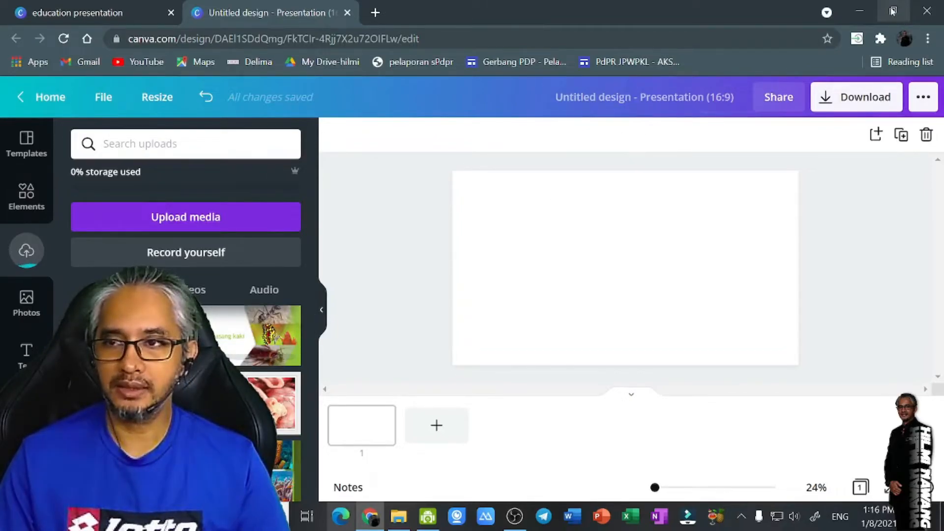
Browse the uploaded slide images and place the "1.1 Kepelbagaian Organisma" image on the blank first slide.
left_click(893, 11)
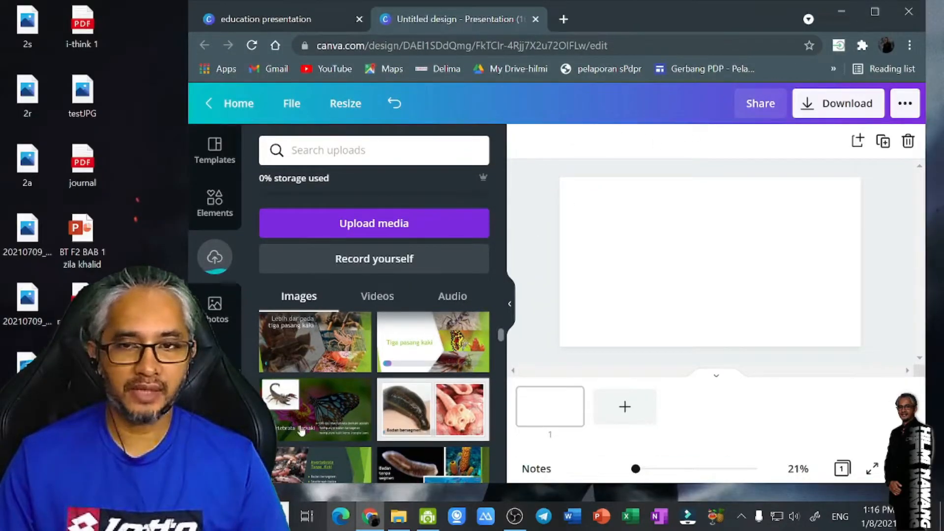
scroll(386, 357, "down", 8)
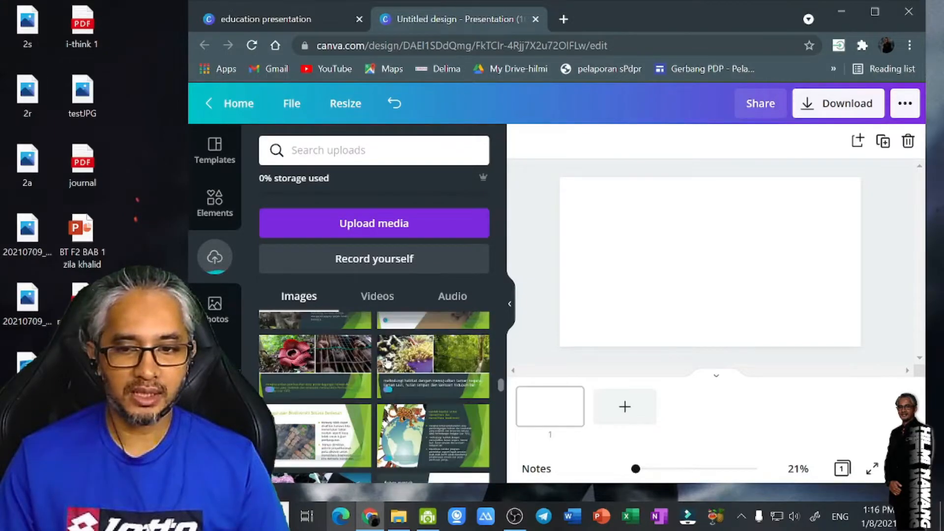
scroll(386, 357, "down", 5)
scroll(385, 357, "up", 2)
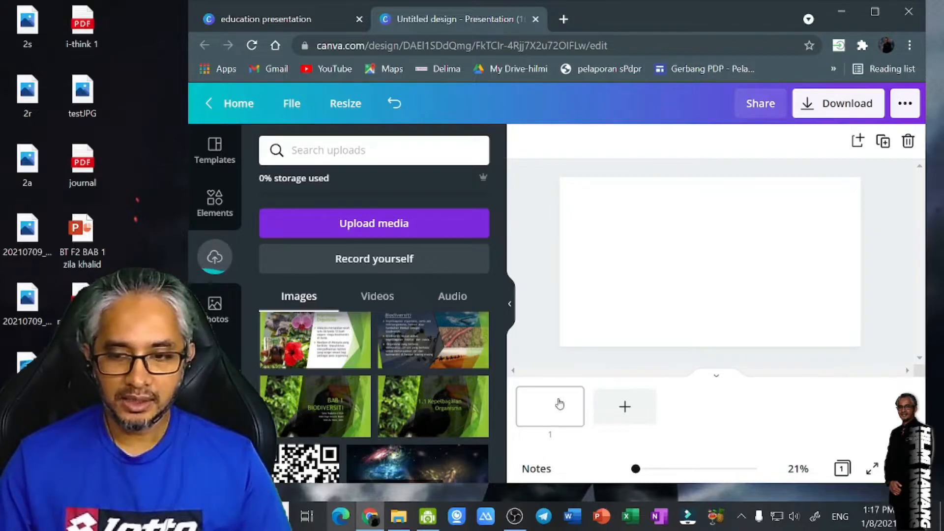
left_click(555, 418)
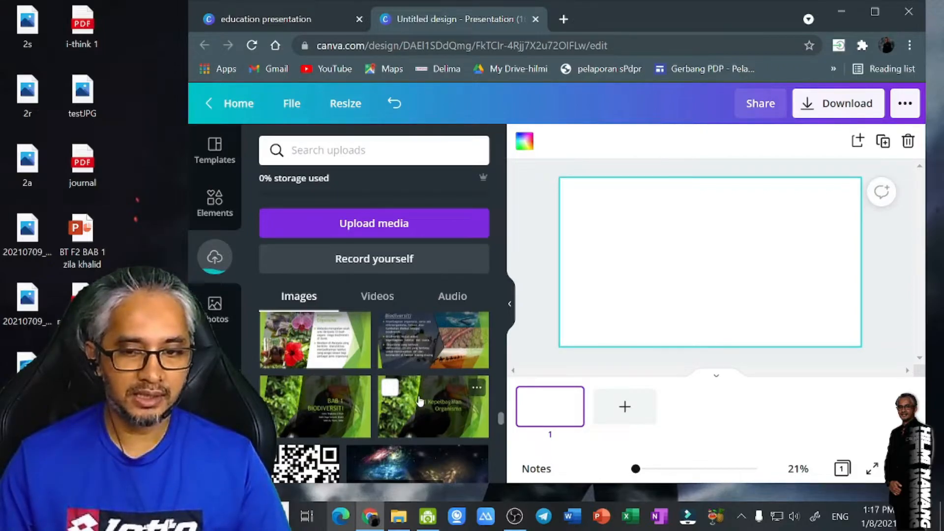
left_click_drag(419, 401, 462, 386)
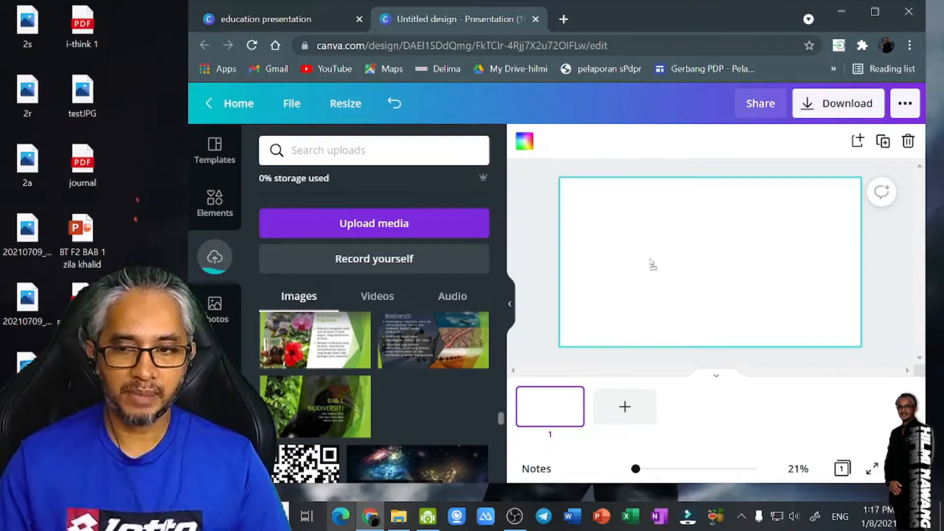
left_click_drag(651, 264, 651, 264)
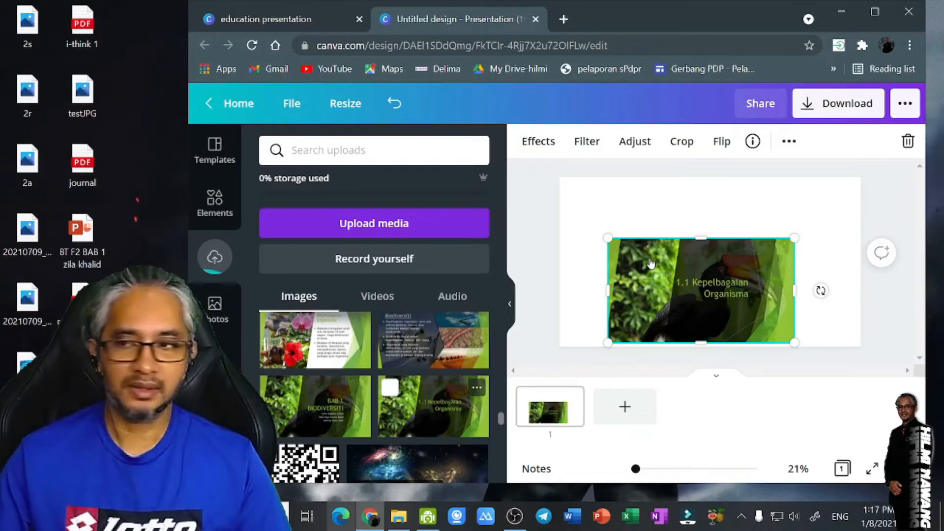
Align the "1.1 Kepelbagaian Organisma" image with the slide's upper-left corner and enlarge it to fill the whole slide.
left_click(875, 11)
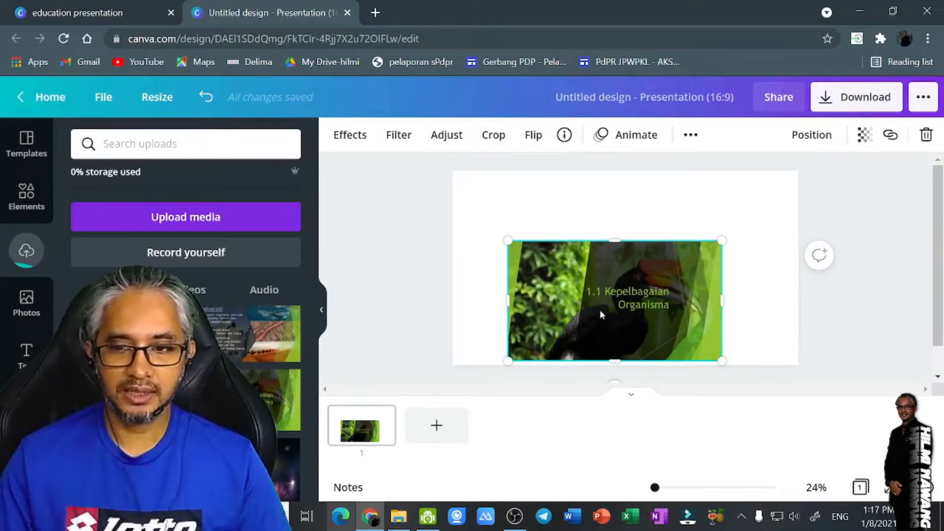
left_click_drag(600, 311, 540, 245)
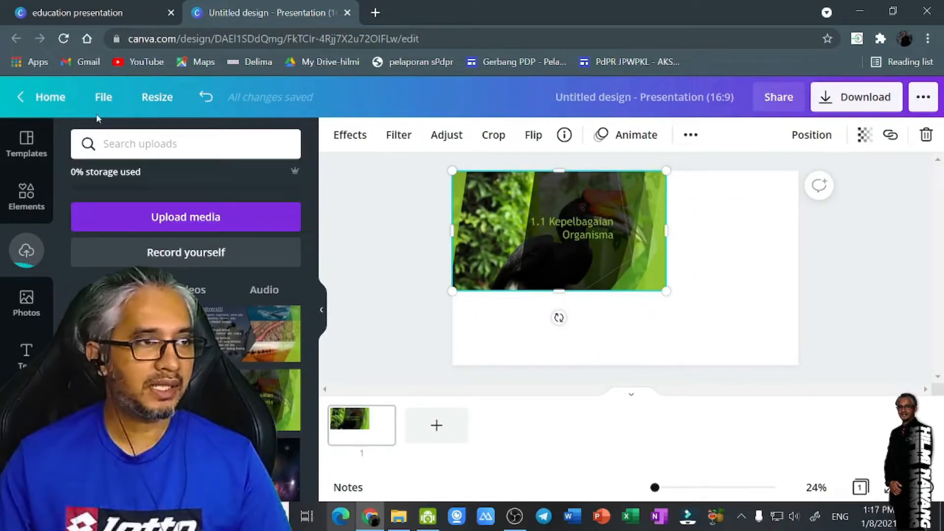
left_click(157, 97)
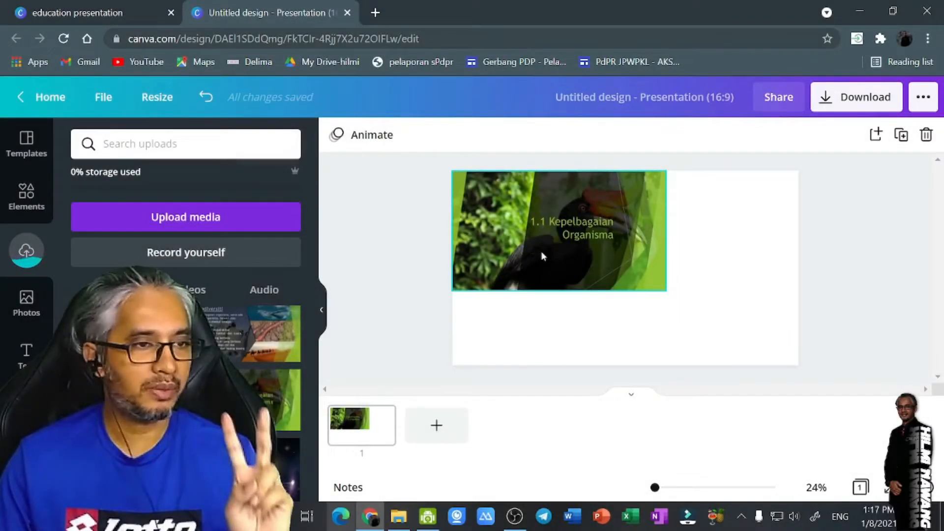
left_click(626, 273)
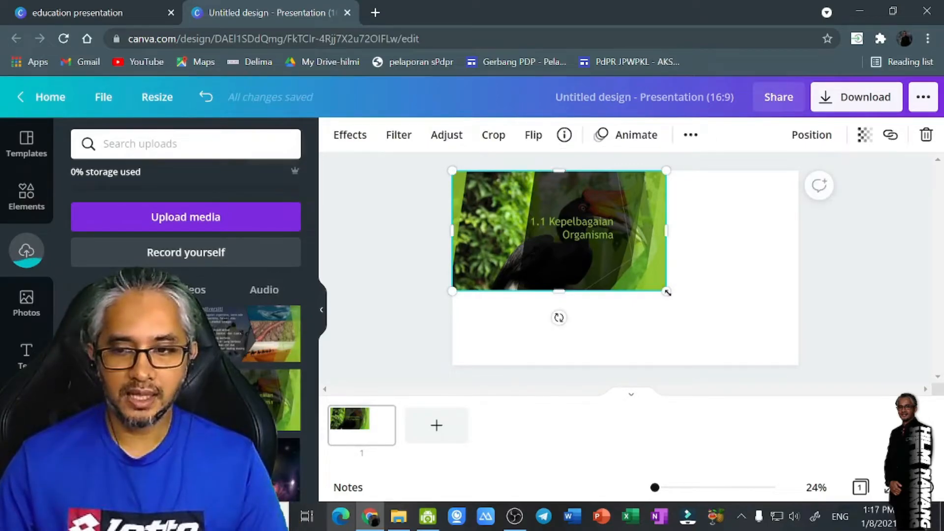
left_click_drag(667, 290, 795, 365)
left_click(860, 302)
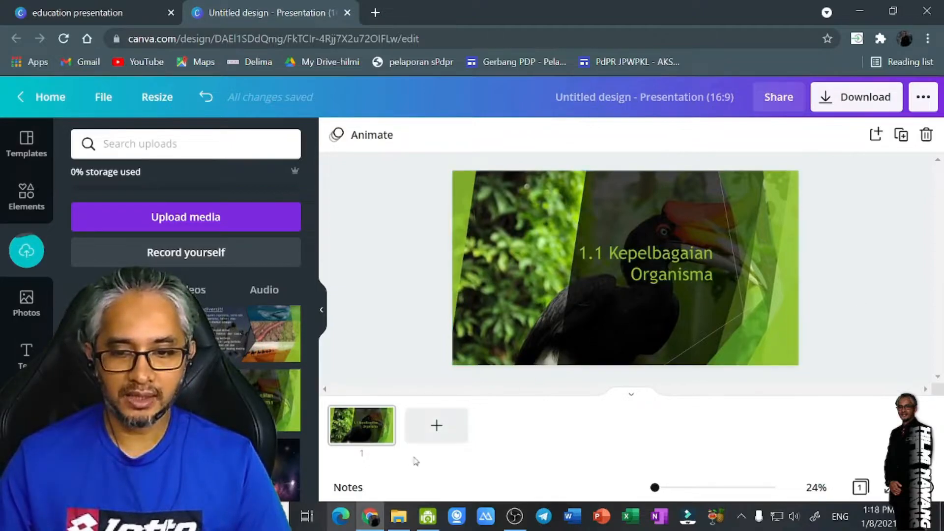
Add a second slide, place the "BAB 1 BIODIVERSITI" image on it and set that image as the background.
left_click(429, 438)
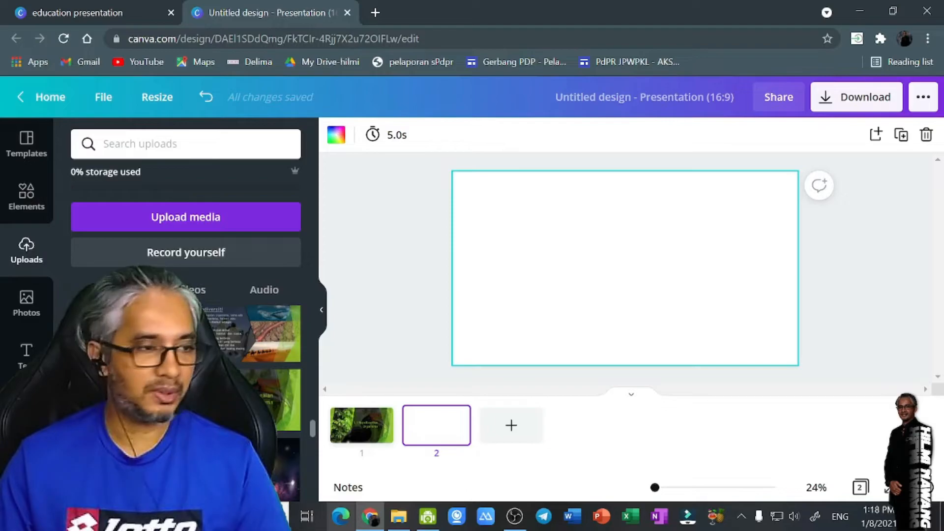
left_click_drag(268, 393, 514, 211)
right_click(513, 212)
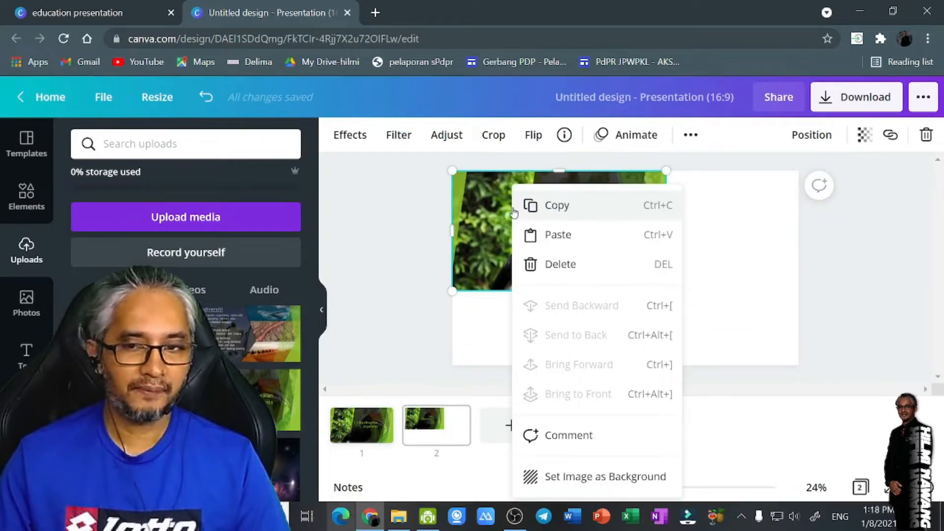
left_click(568, 478)
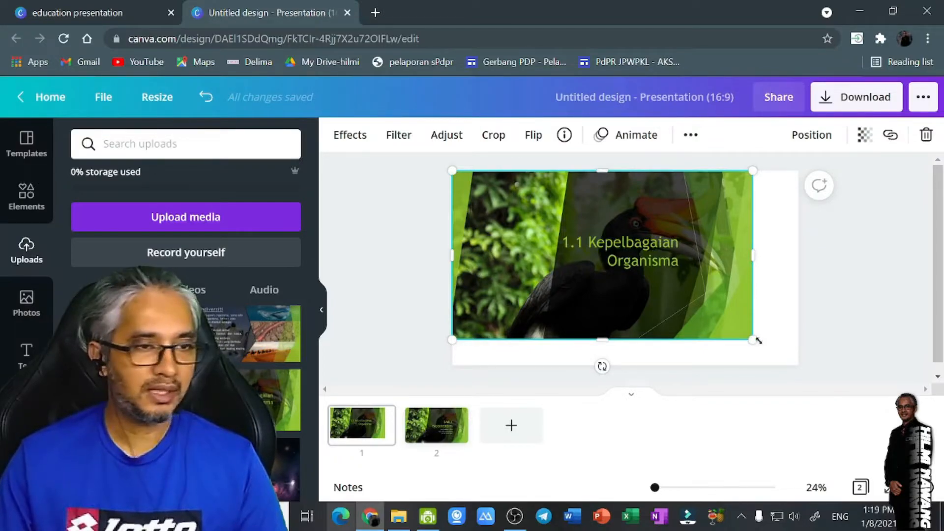
Enlarge the first slide's image to 1,920 × 1,080 so it covers the whole slide, and display the second slide.
left_click_drag(759, 340, 798, 365)
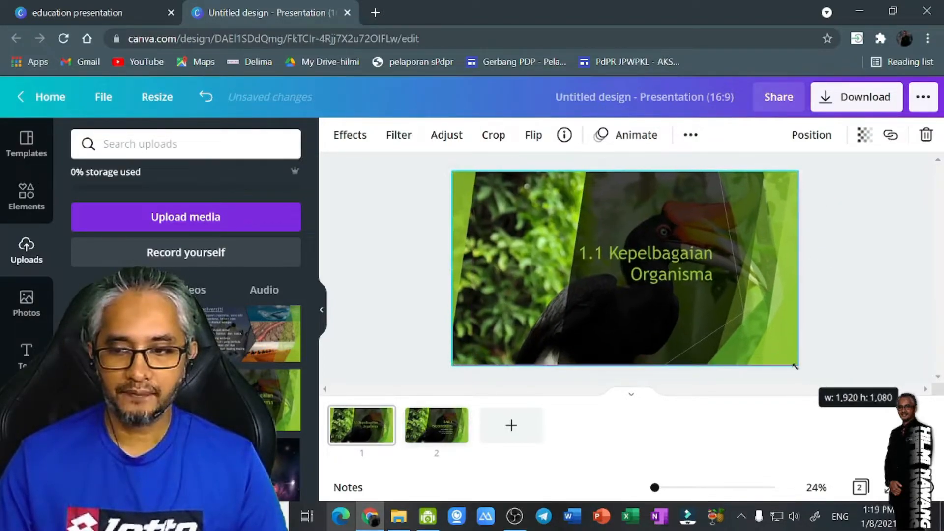
left_click(881, 319)
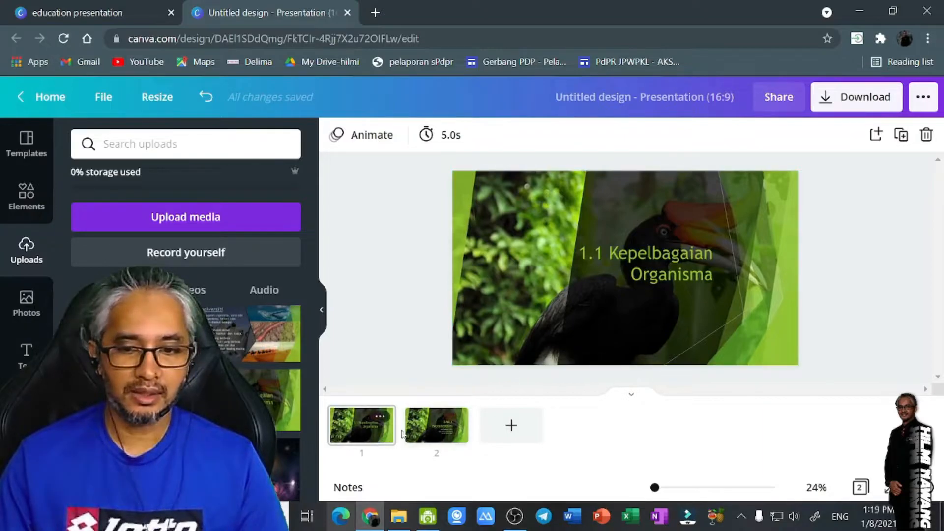
left_click(439, 416)
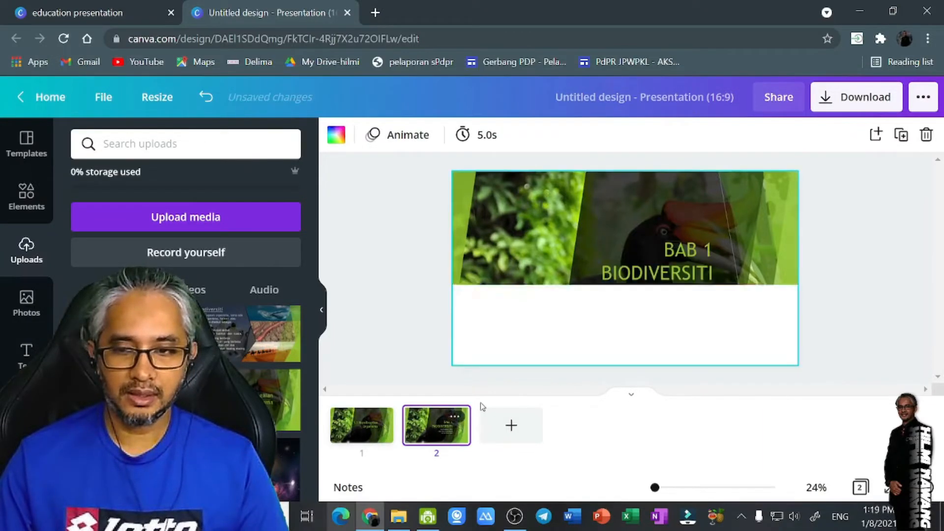
Add a third slide, place the "Biodiversiti" notes image on it and set that image as the background.
left_click(511, 426)
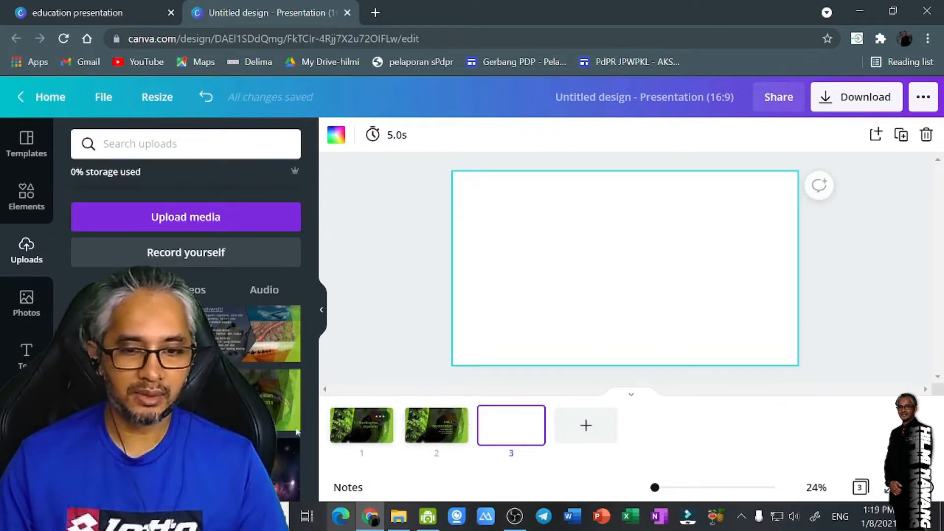
left_click_drag(435, 346, 577, 292)
left_click_drag(561, 246, 505, 222)
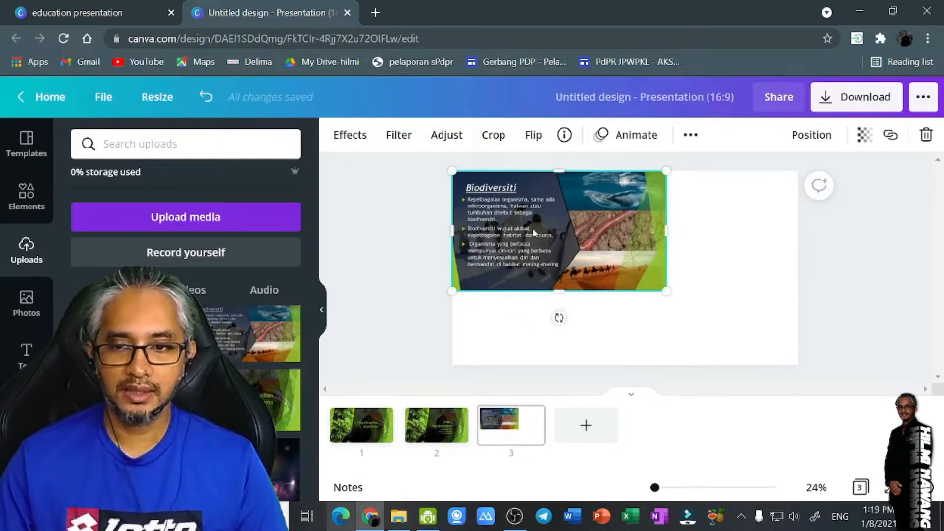
right_click(532, 228)
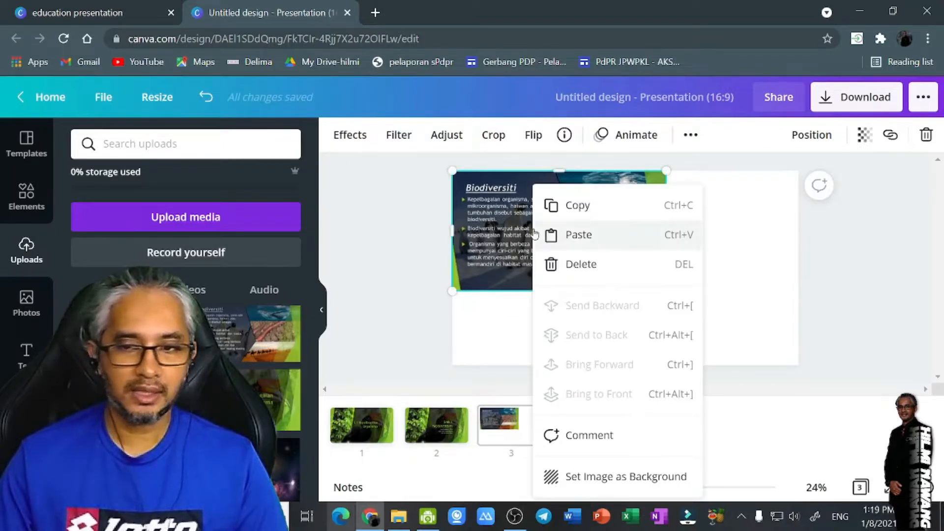
left_click(601, 483)
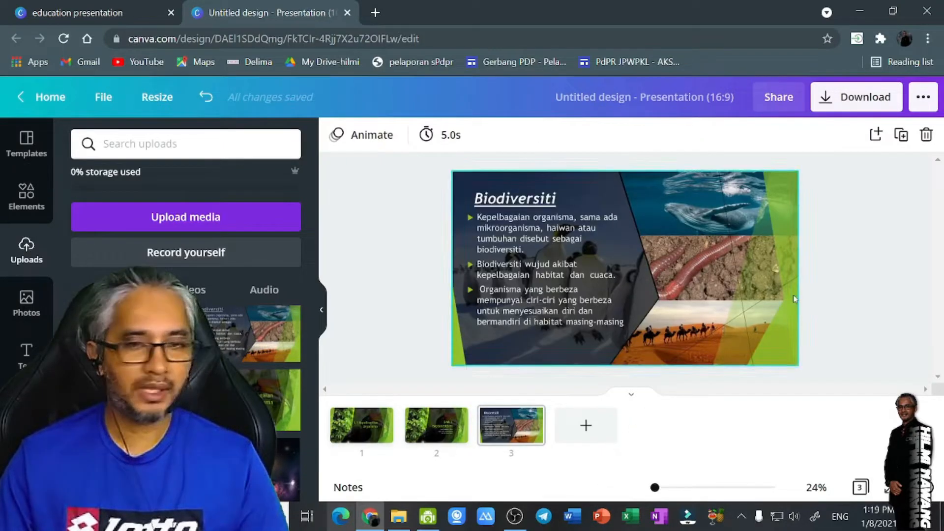
Review the three slides one after another to check their images and order.
left_click(383, 416)
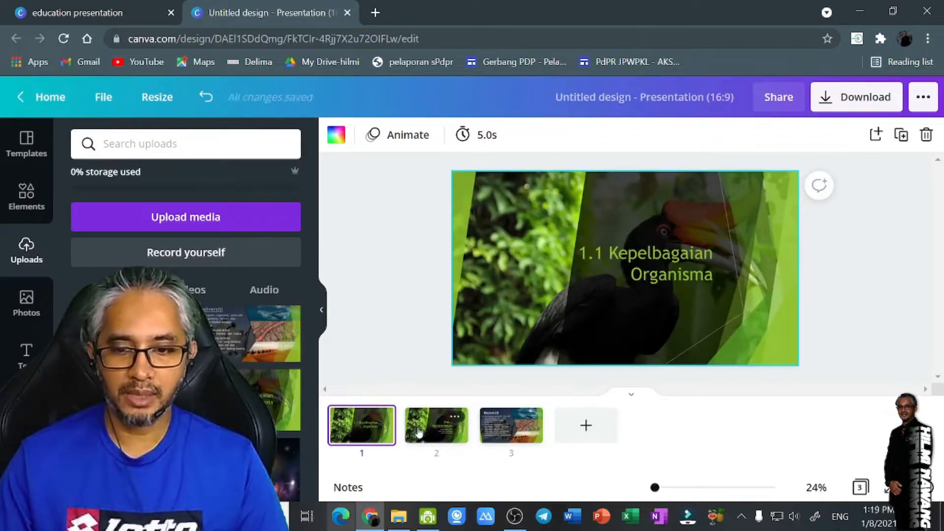
left_click(448, 416)
left_click(520, 436)
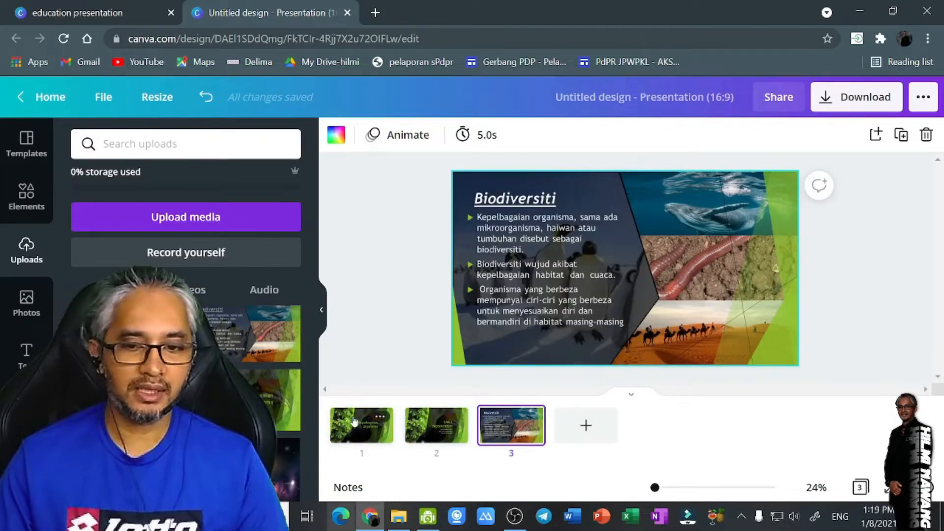
left_click(356, 420)
left_click(455, 417)
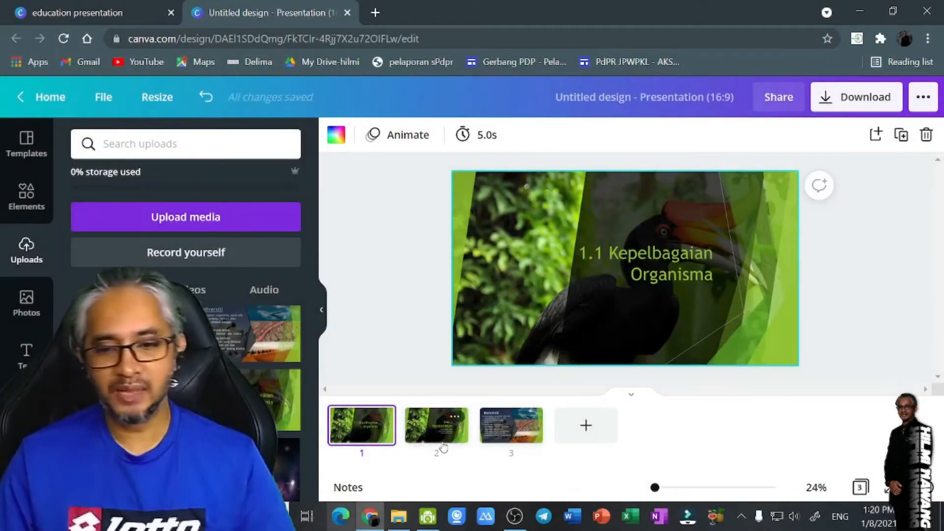
left_click(461, 418)
left_click(503, 435)
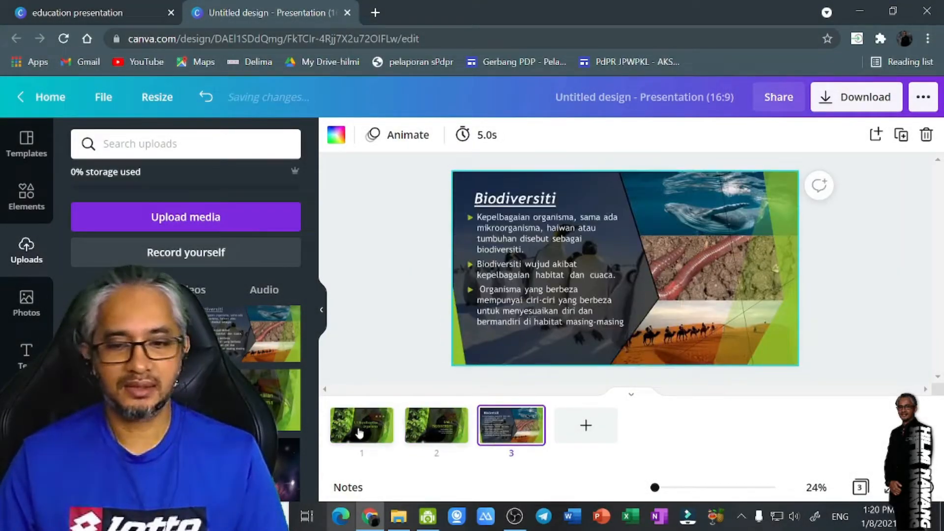
left_click(381, 417)
left_click(468, 415)
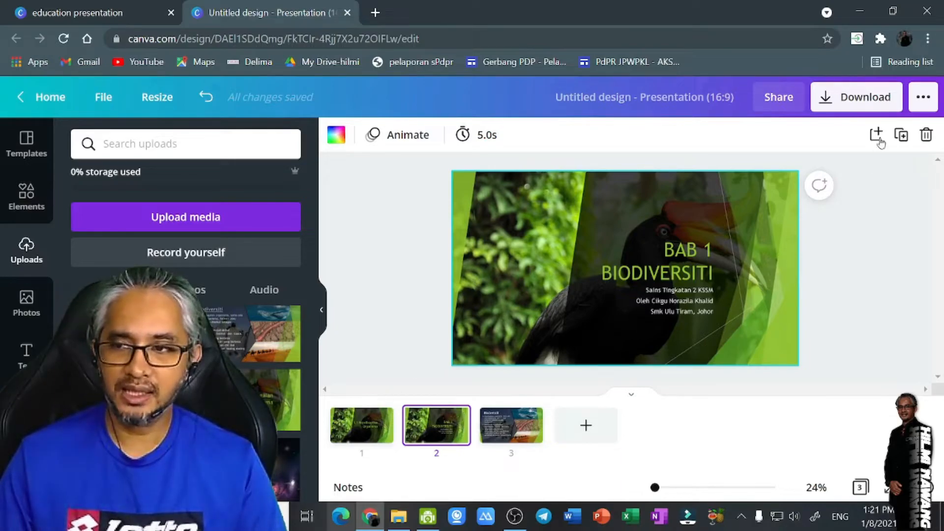
Browse the publishing options for the design and open the Present and record setup.
left_click(924, 98)
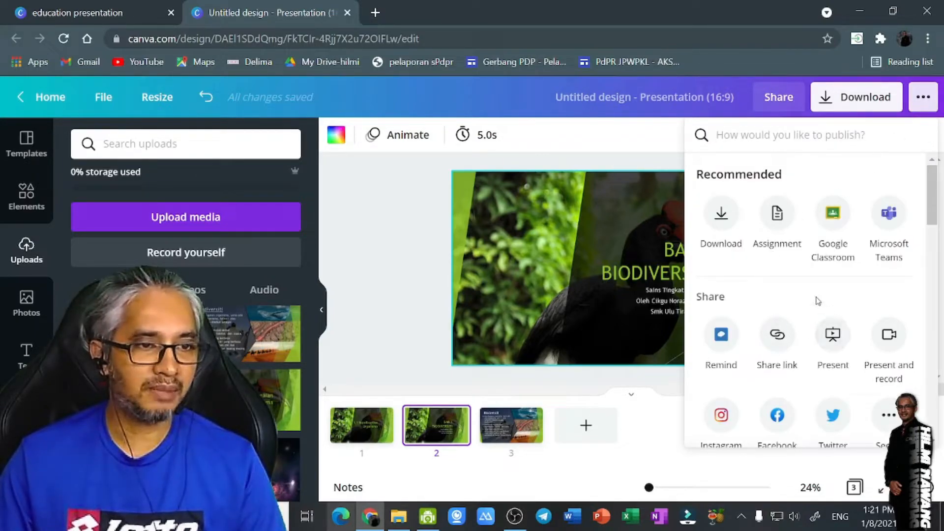
scroll(776, 287, "down", 2)
scroll(775, 288, "down", 2)
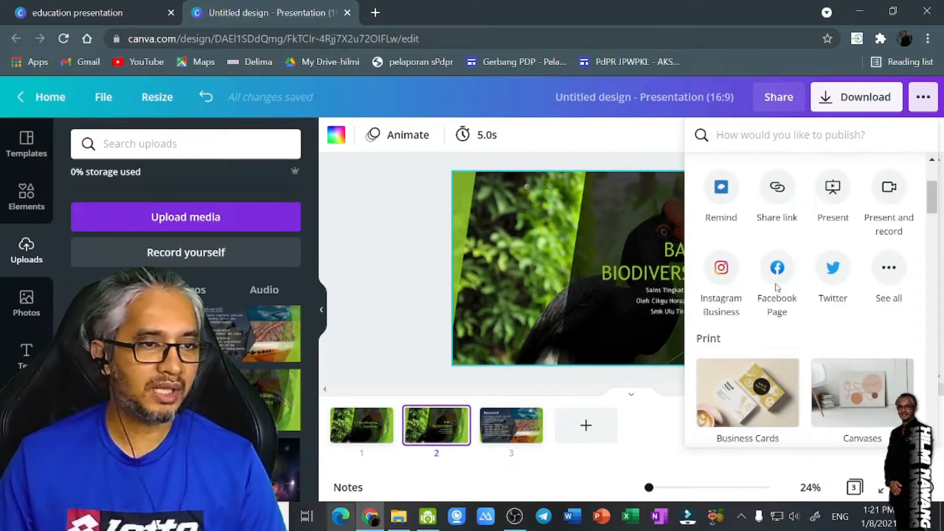
scroll(766, 280, "up", 2)
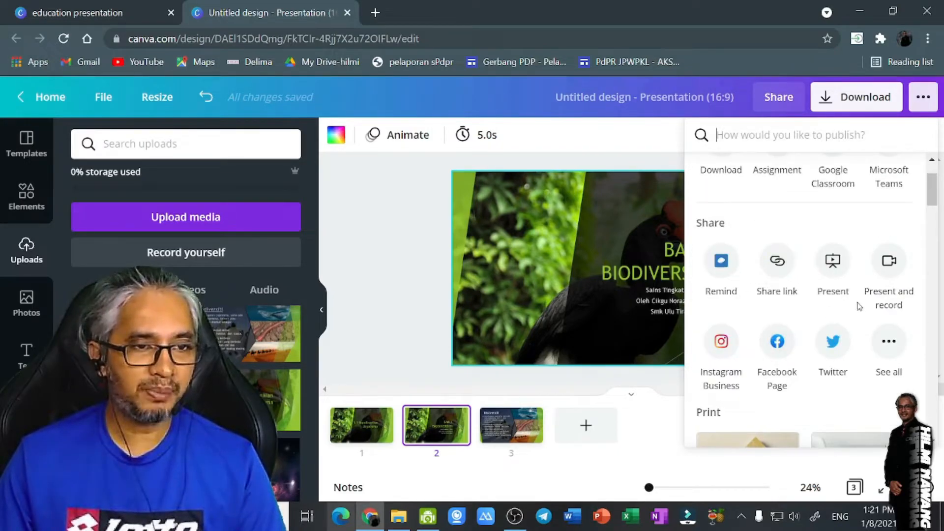
left_click(892, 263)
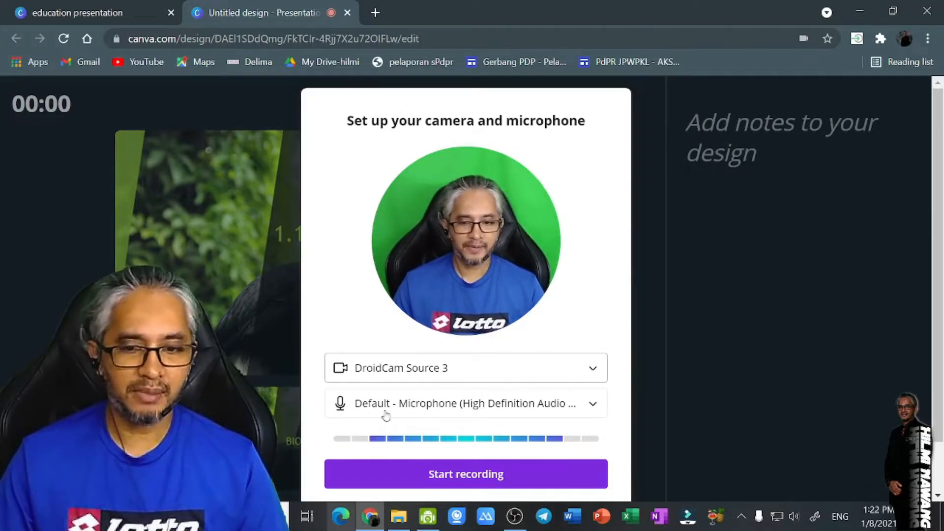
Review the camera and microphone choices, keep DroidCam Source 3 and the default microphone, and start recording.
left_click(581, 375)
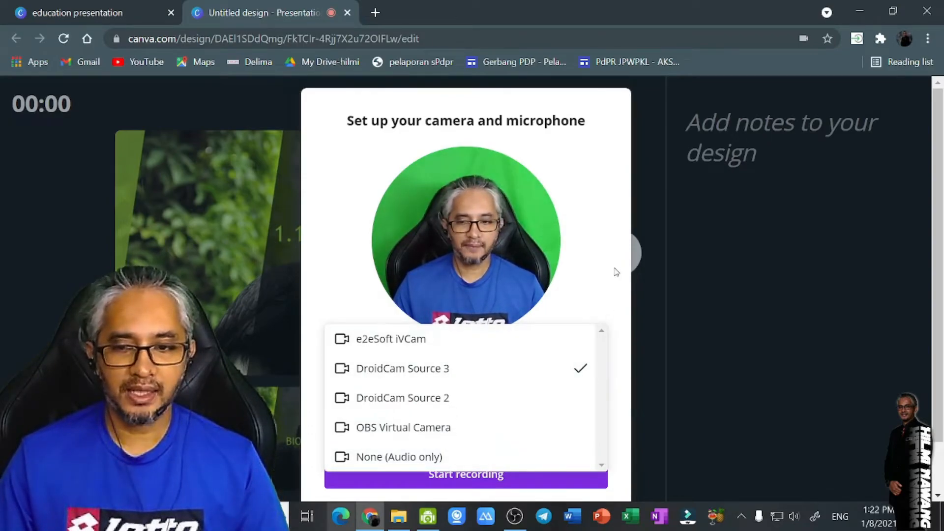
left_click(610, 328)
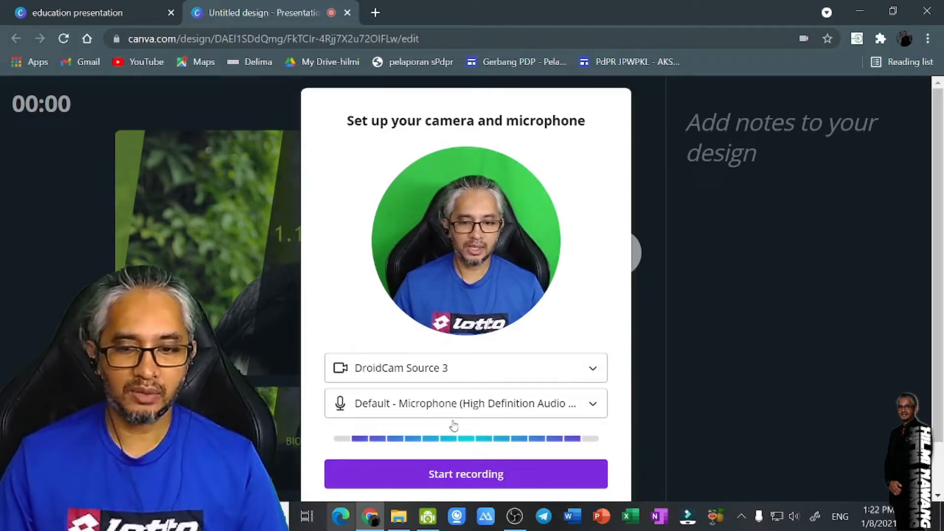
left_click(531, 404)
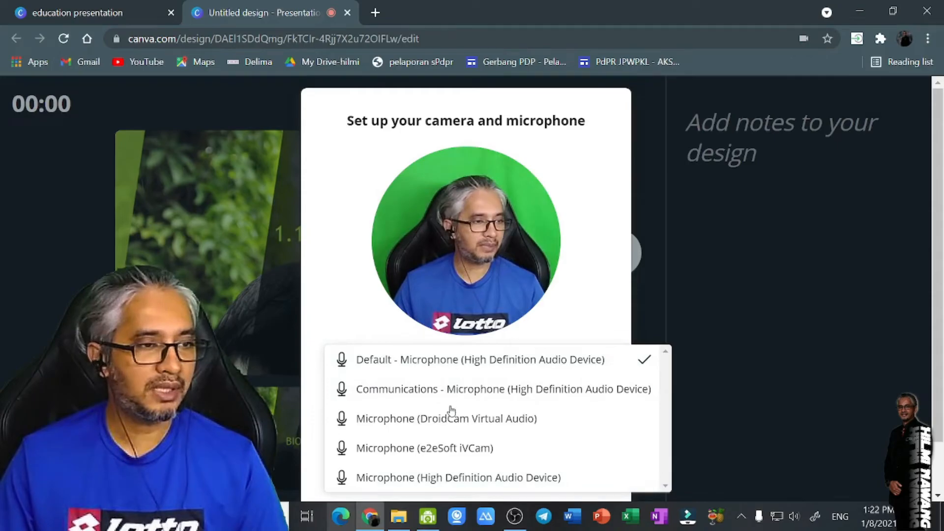
left_click(361, 318)
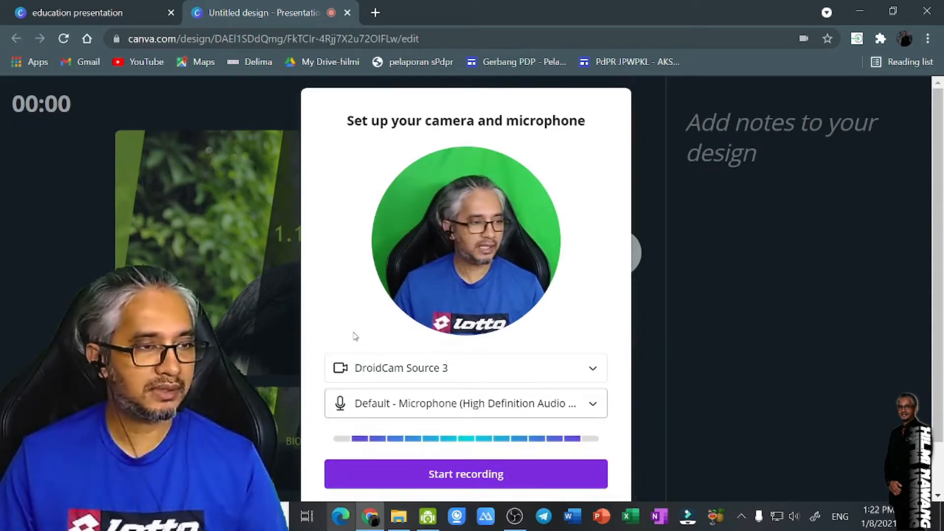
left_click(448, 477)
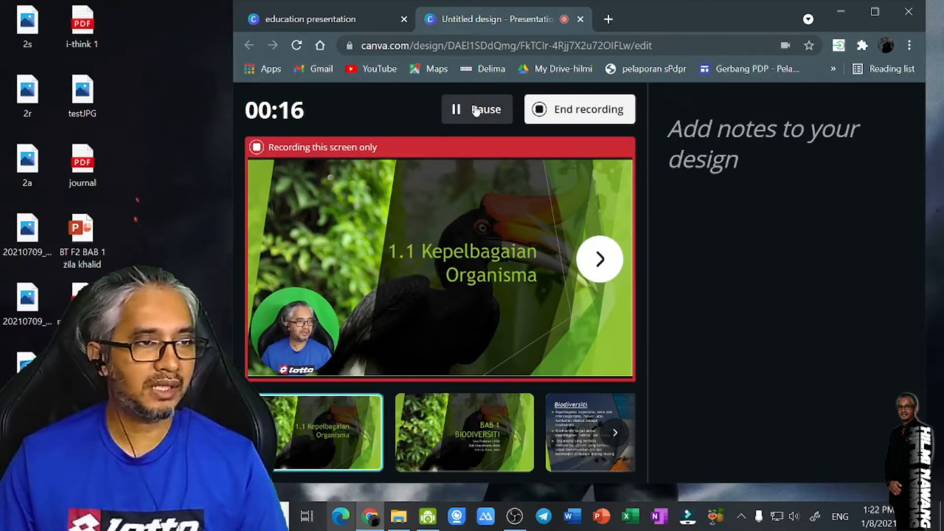
Pause the recording, go through the second and third slides, and record on the "BAB 1 BIODIVERSITI" slide before pausing again.
left_click(473, 112)
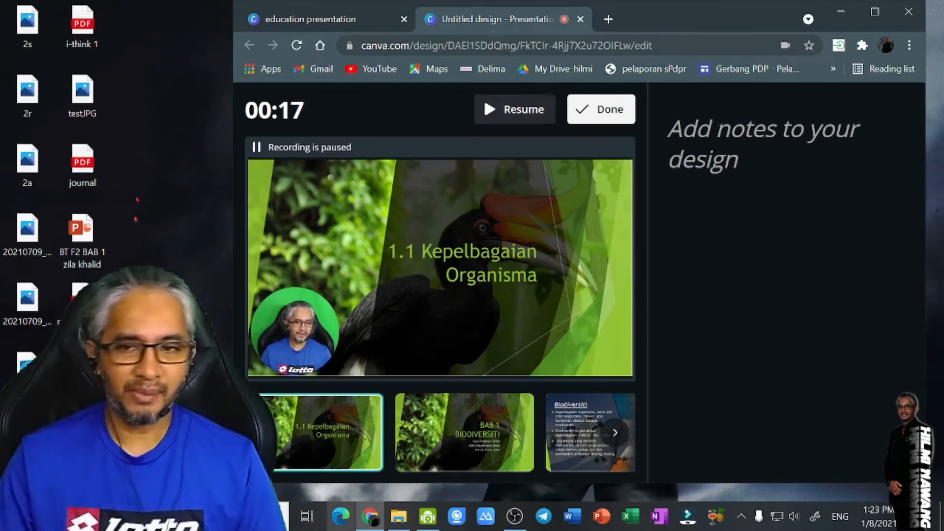
left_click(450, 428)
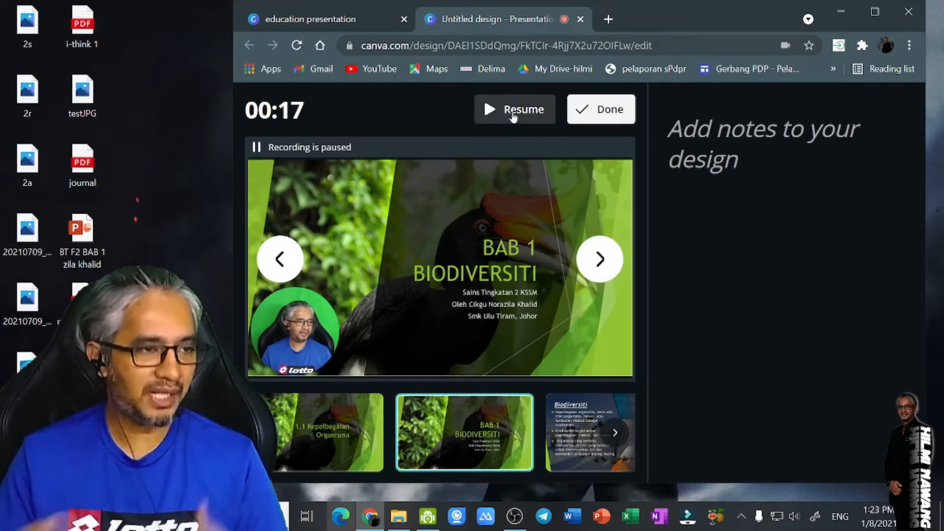
left_click(563, 428)
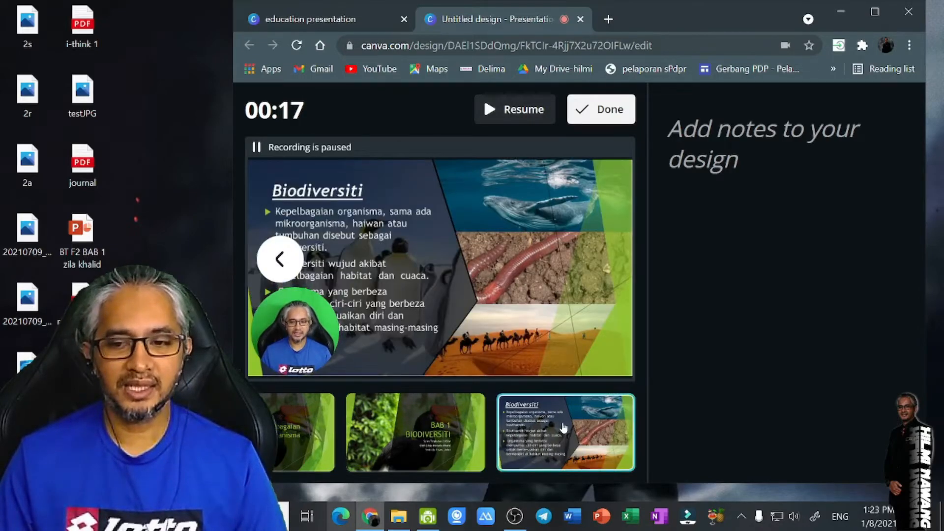
left_click(415, 405)
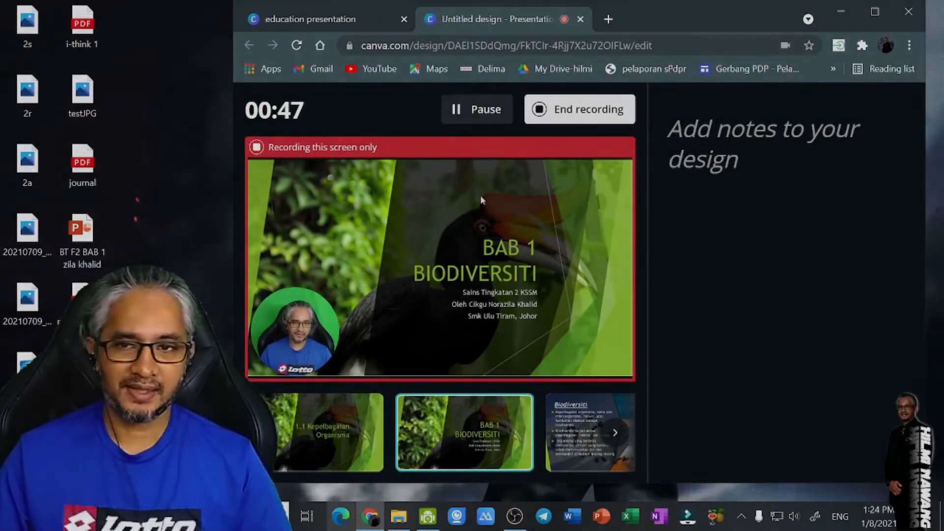
left_click(479, 110)
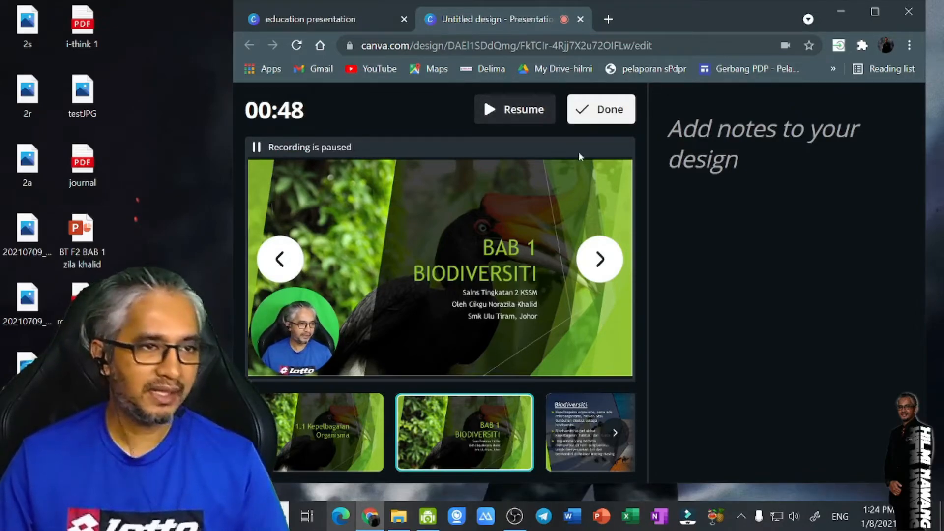
Finish the recording, download it as a video and dismiss the saved-design dialog.
left_click(593, 110)
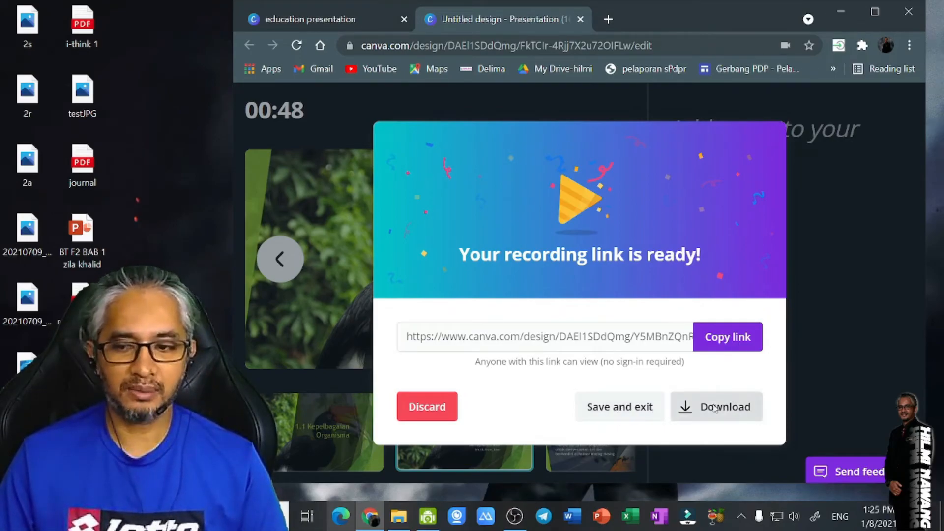
left_click(714, 408)
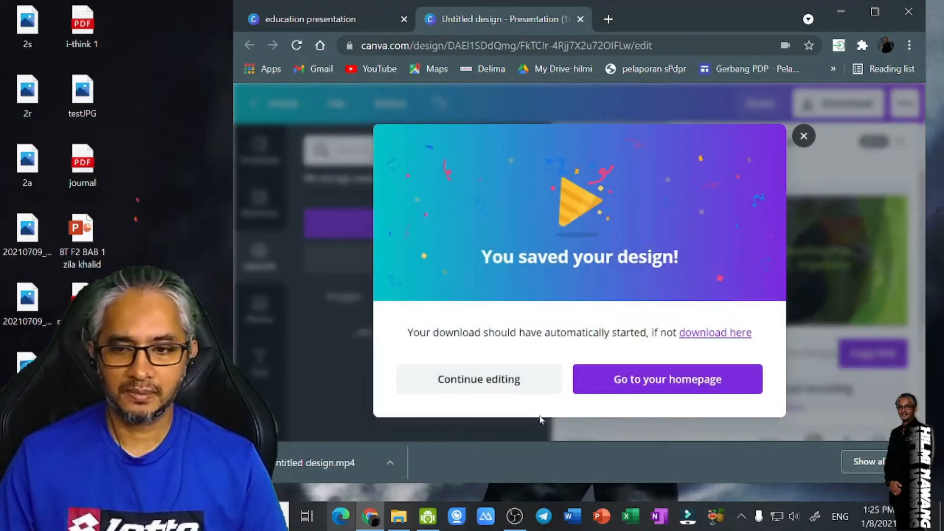
left_click(806, 137)
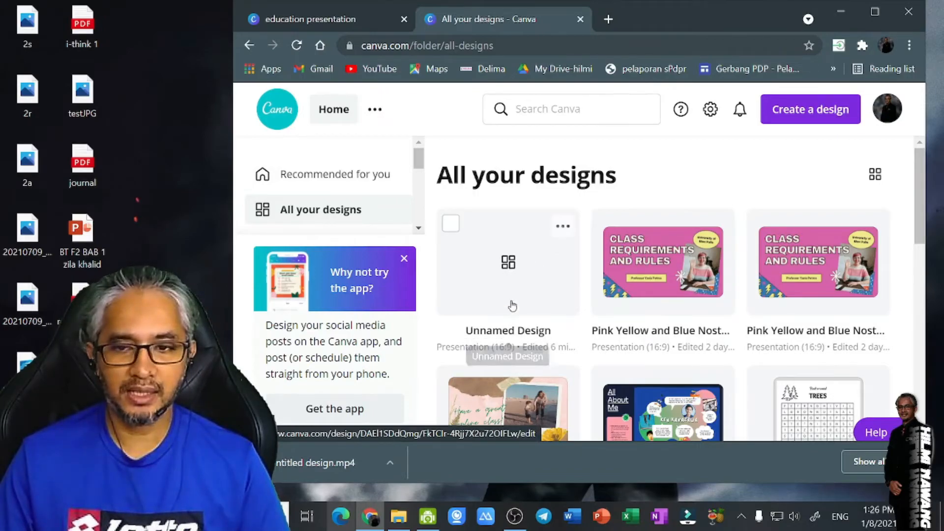
Rename the unnamed presentation in the list of all designs as "biodiversiti".
left_click(553, 332)
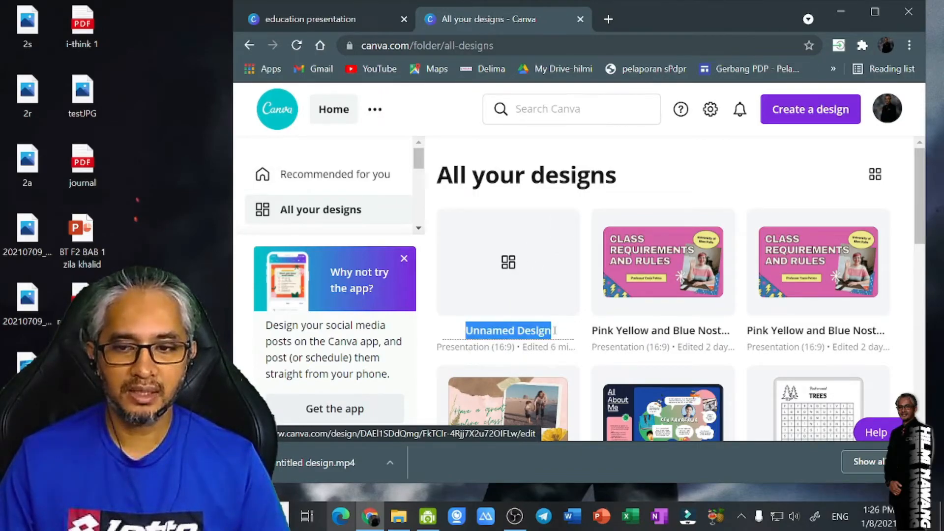
type("bio")
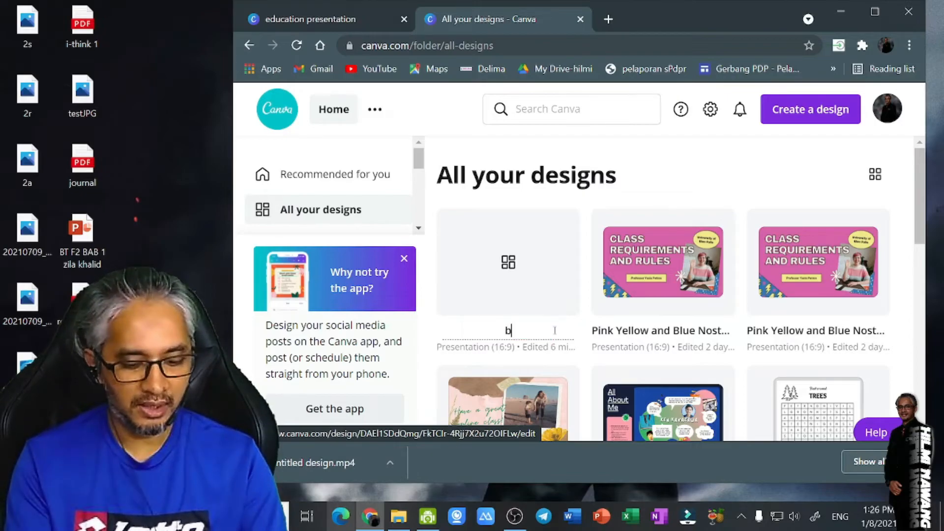
type("diversiti")
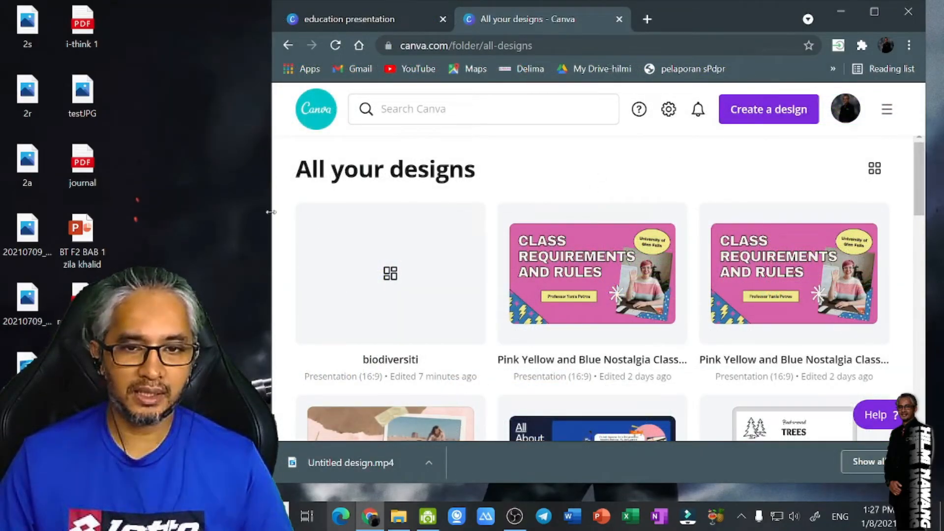
Locate the downloaded "Untitled design.mp4" in its folder, open the video to check it, and return to the maximized browser window.
left_click_drag(271, 212, 280, 212)
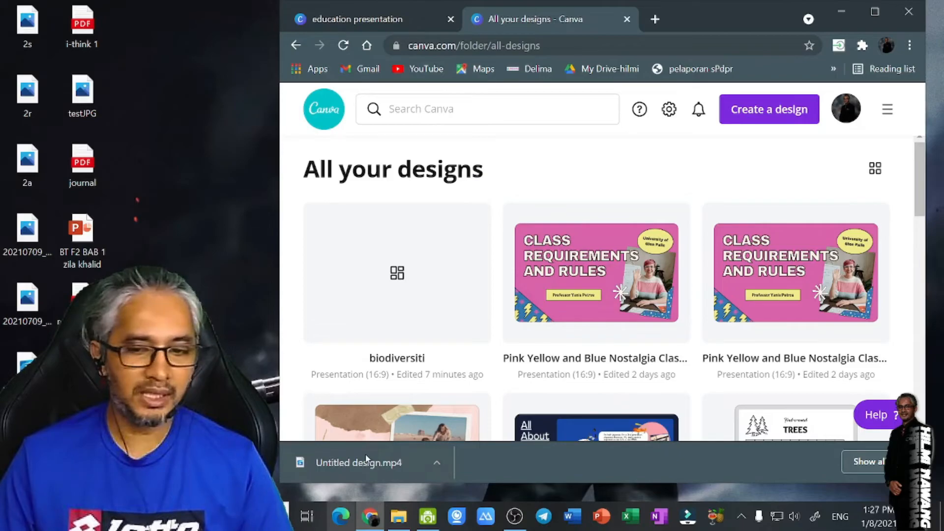
left_click(437, 465)
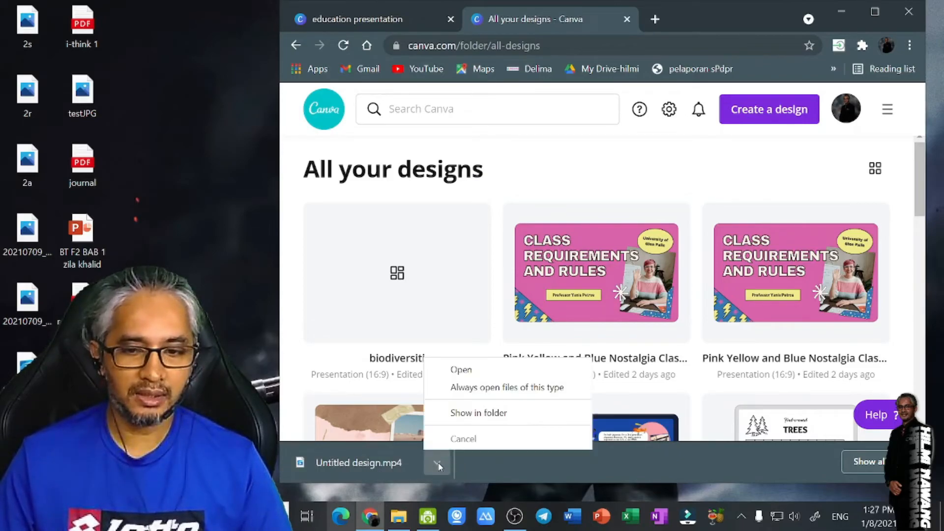
left_click(459, 413)
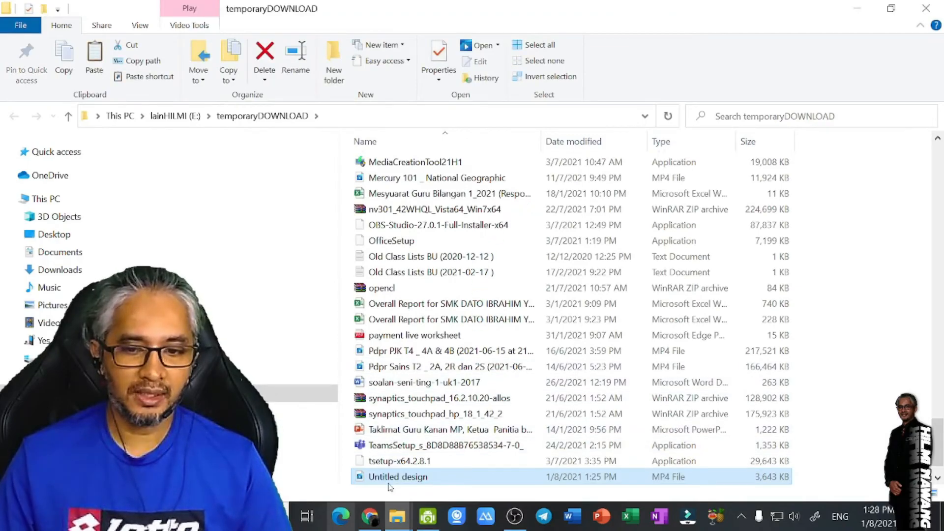
double_click(388, 476)
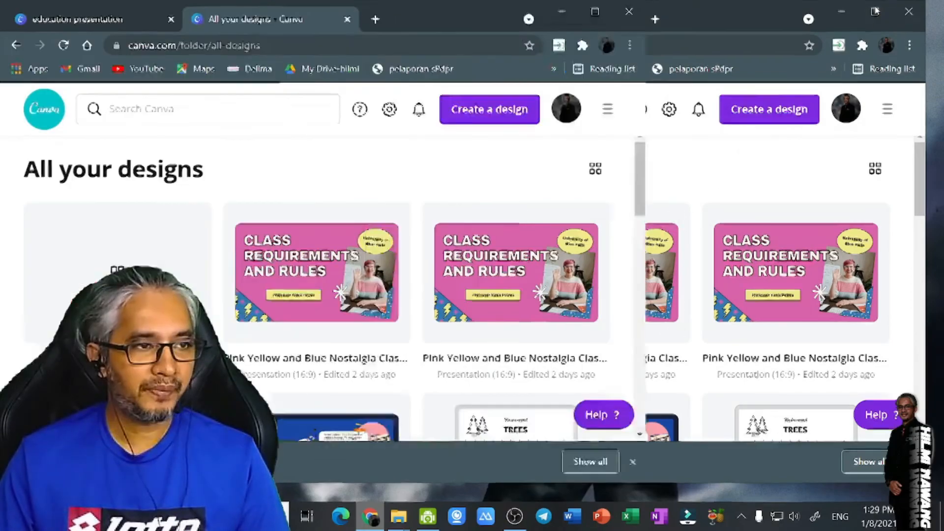
left_click(875, 11)
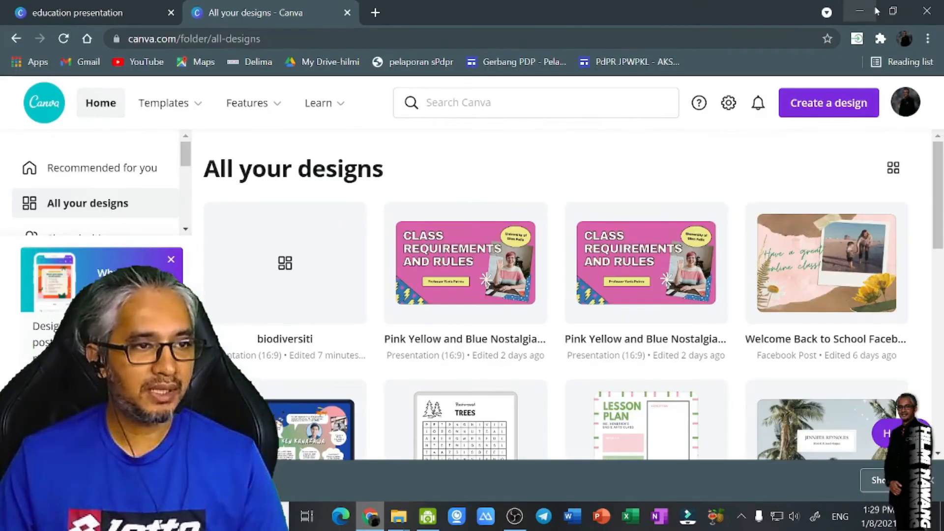